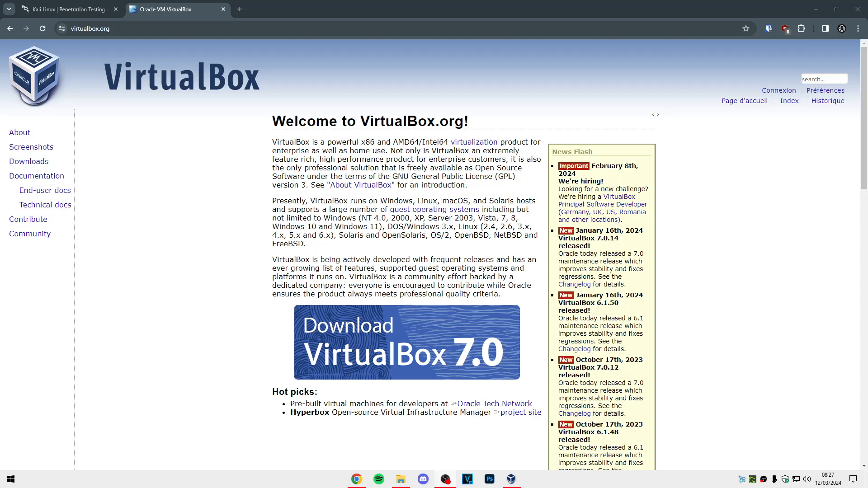
Step: Close the virtualbox.org tab in Chrome, leaving the kali.org page open
click(511, 480)
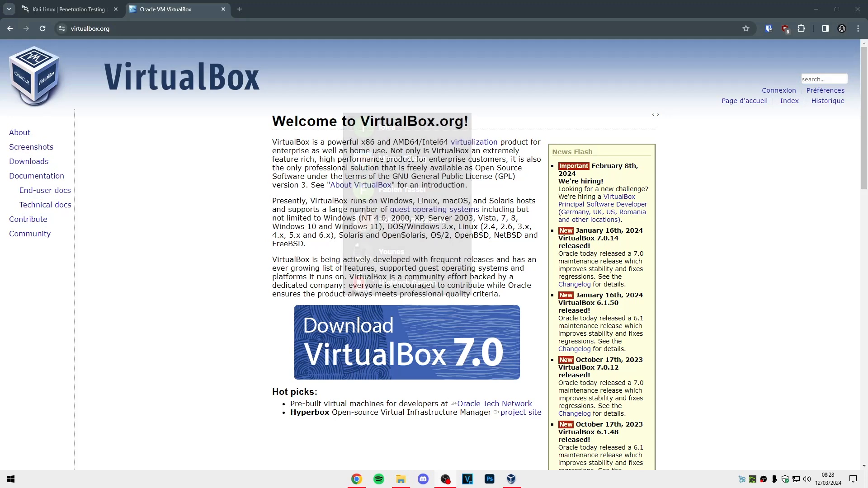
key(ctrl+w)
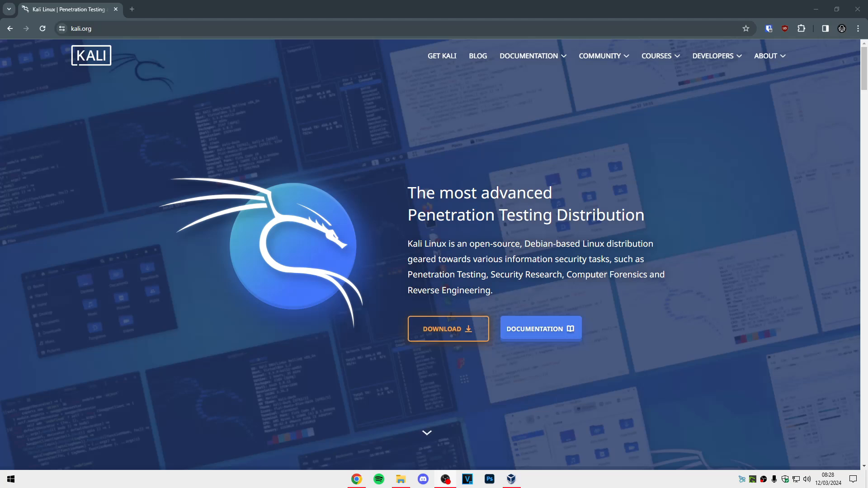
Step: Download the Weekly 64-bit Kali installer ISO from the Installer Images section of Get Kali
click(441, 332)
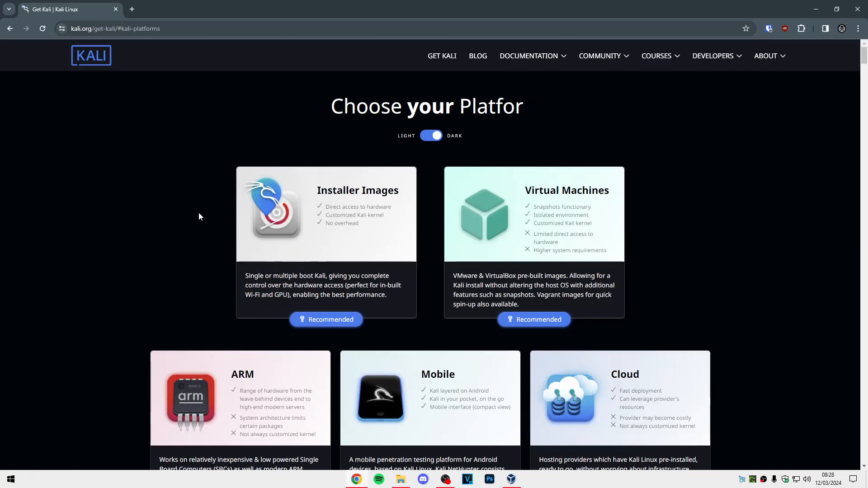
drag(863, 61, 863, 78)
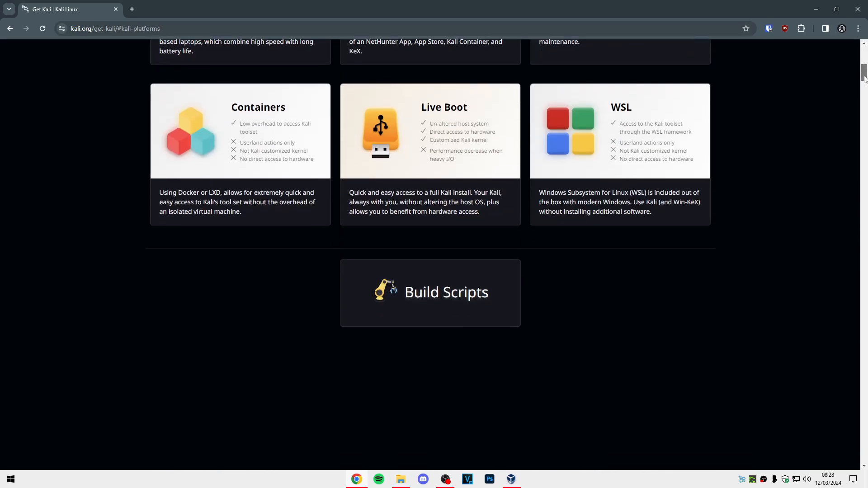
scroll(563, 118, up, 10)
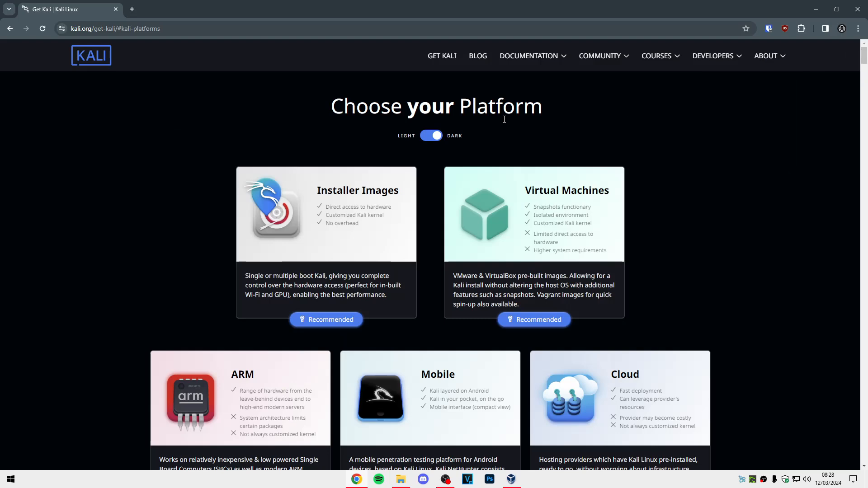
click(350, 198)
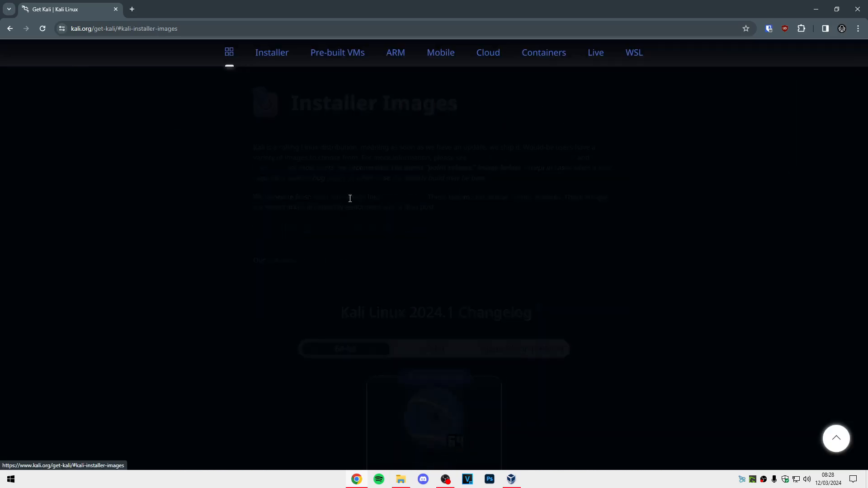
scroll(519, 248, down, 5)
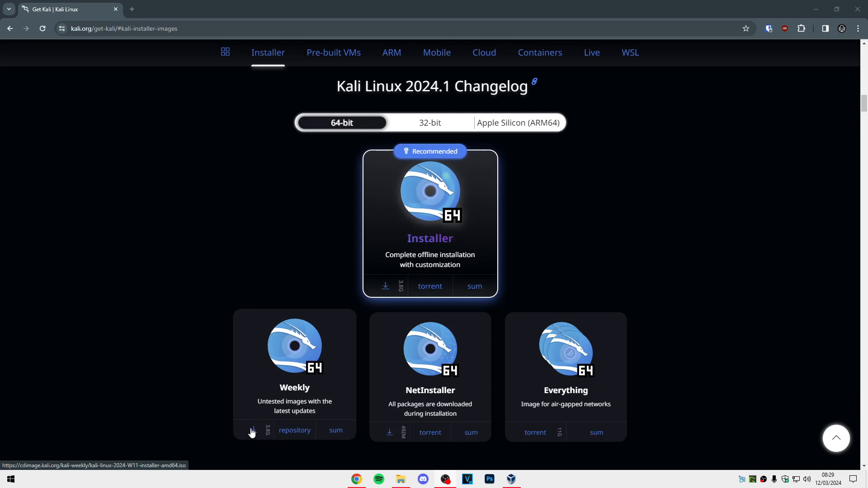
click(386, 285)
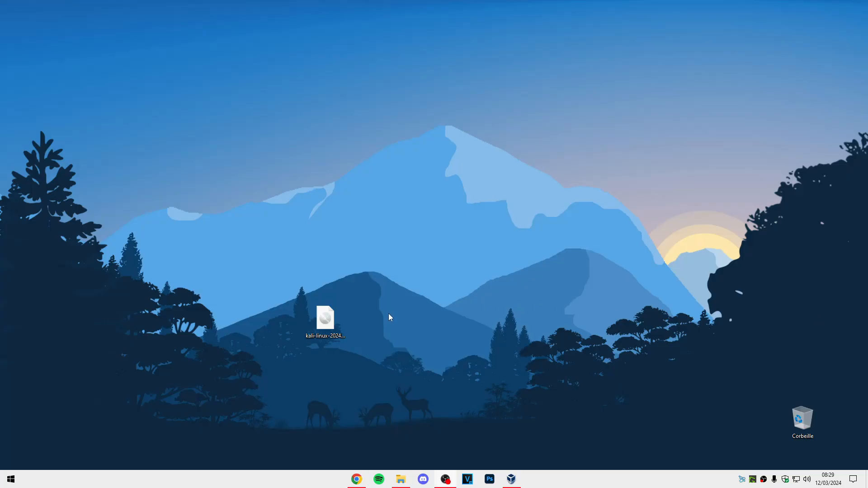
Step: Move the downloaded Kali ISO icon left on the desktop and bring up VirtualBox Manager
click(335, 314)
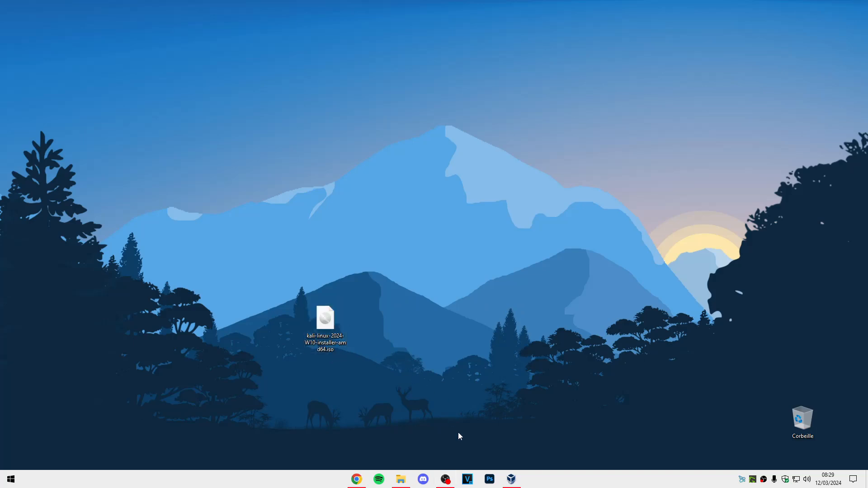
drag(325, 318, 152, 318)
click(508, 480)
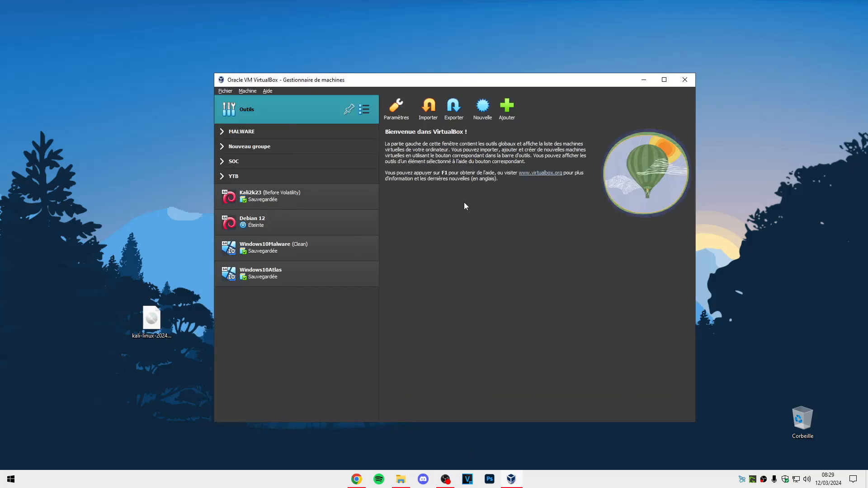
Step: Start a new virtual machine named Kali, keeping the folder D:\Machine Virtuel
click(485, 114)
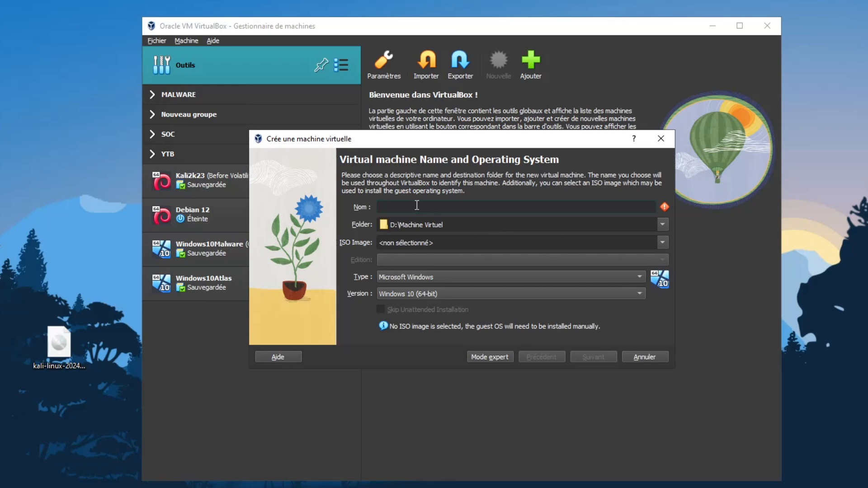
text(Kali)
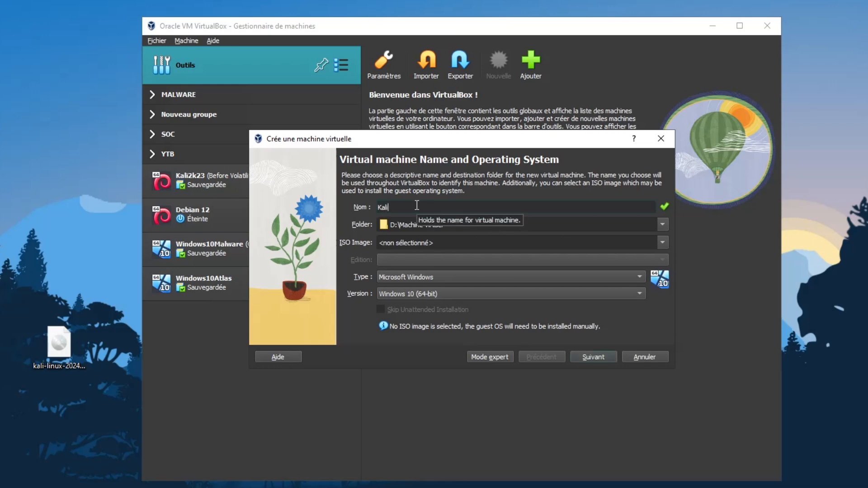
click(448, 226)
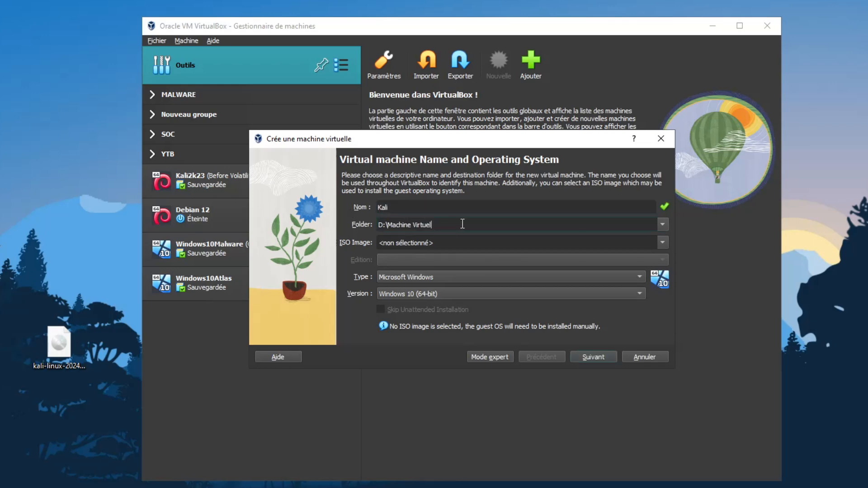
drag(464, 227, 348, 229)
click(450, 226)
click(492, 242)
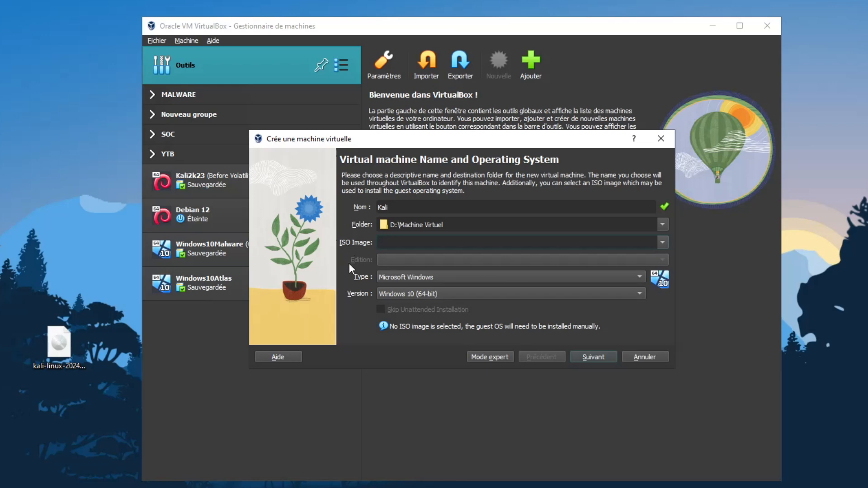
Step: Set the machine type to Linux and the version to Debian (64-bit)
click(408, 280)
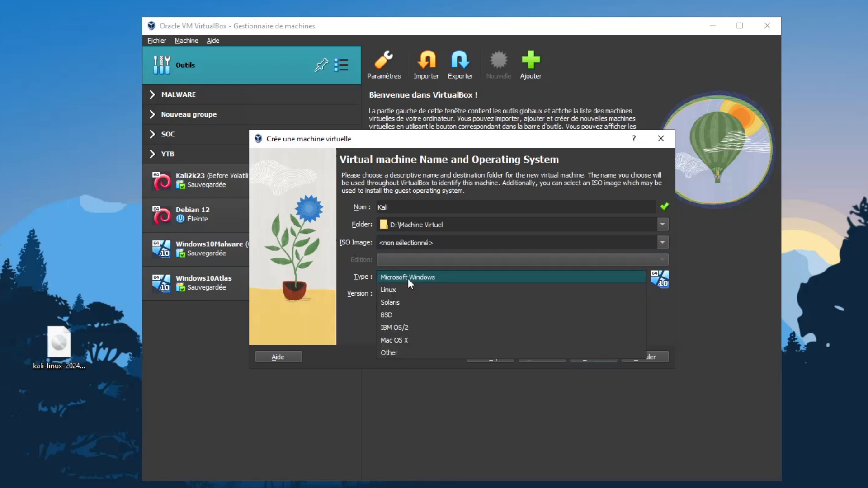
click(400, 288)
click(416, 294)
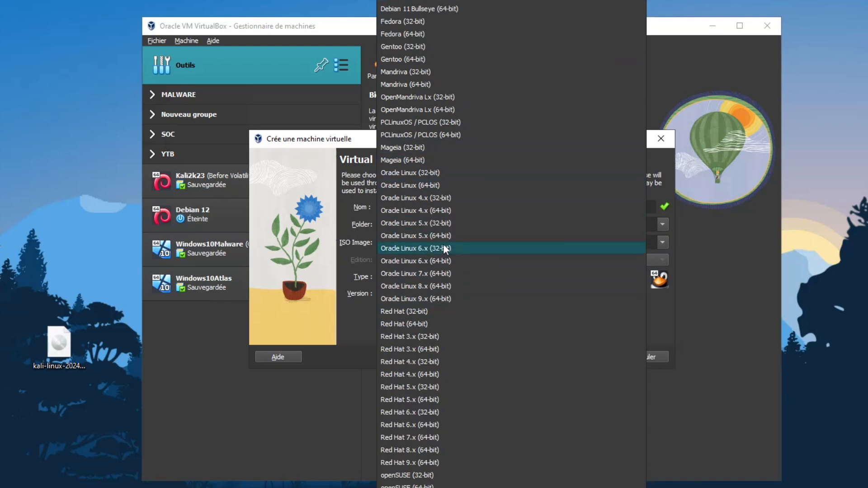
scroll(441, 239, up, 5)
scroll(432, 237, up, 2)
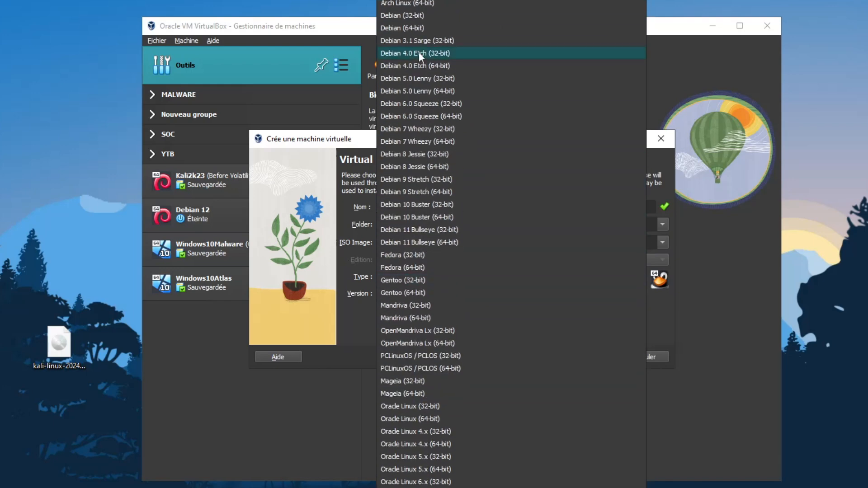
click(412, 26)
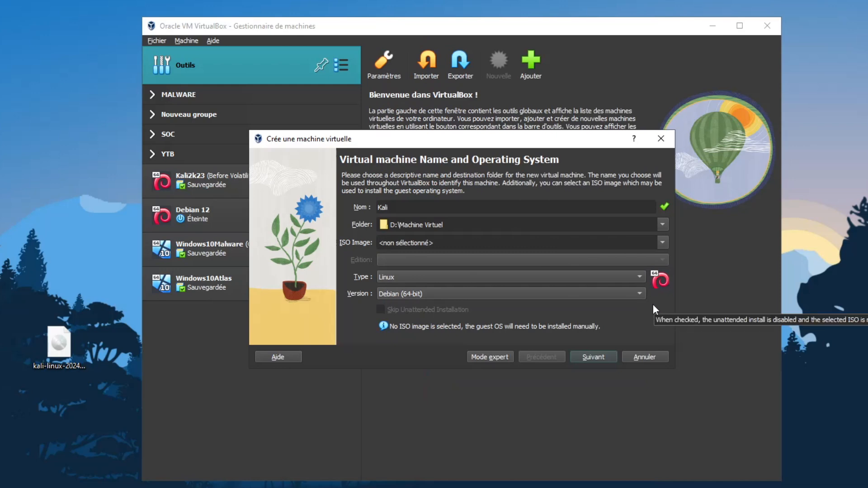
Step: Extend the machine name to Kali_YTB and proceed to the hardware settings
click(593, 352)
click(413, 205)
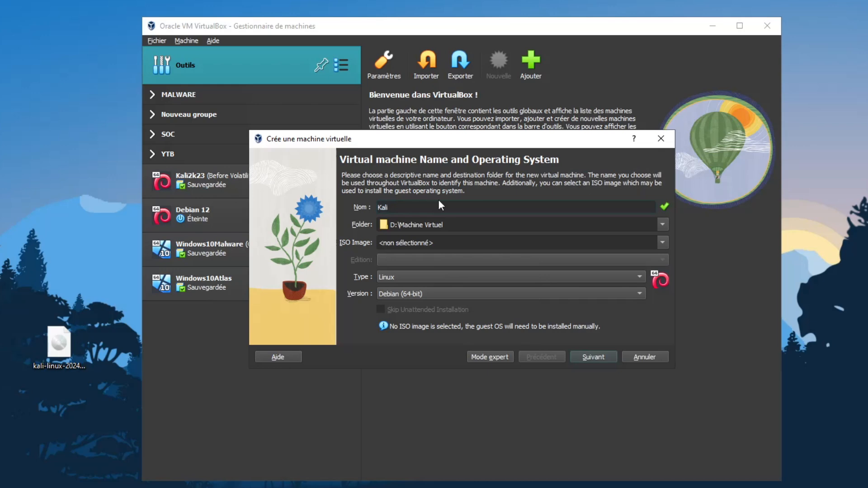
text(_YTB)
click(587, 359)
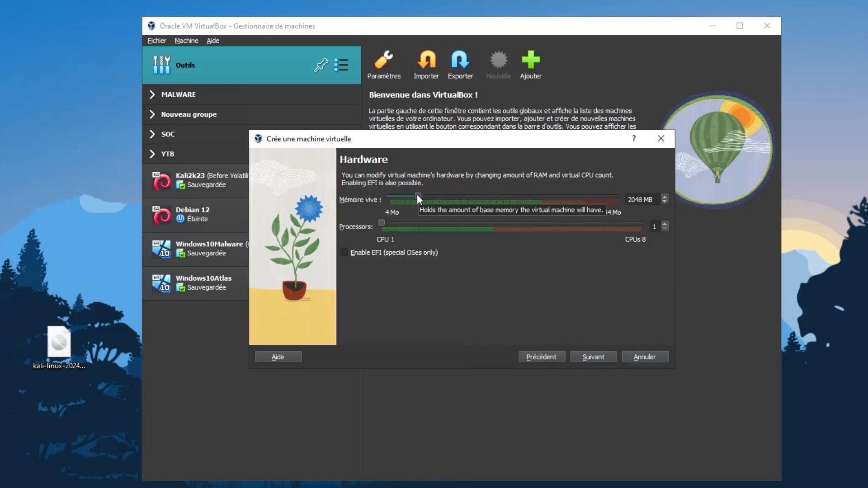
Step: Allocate 4 CPUs and 10751 MB of RAM, then size the virtual hard disk at 40 GB
mouse_move(380, 222)
mouse_down()
mouse_move(491, 229)
mouse_move(373, 222)
mouse_up()
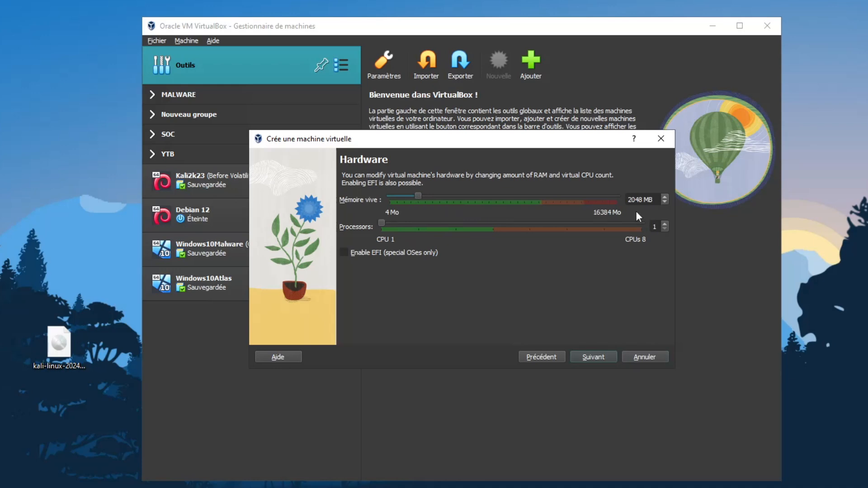
drag(417, 197, 534, 199)
drag(534, 195, 538, 195)
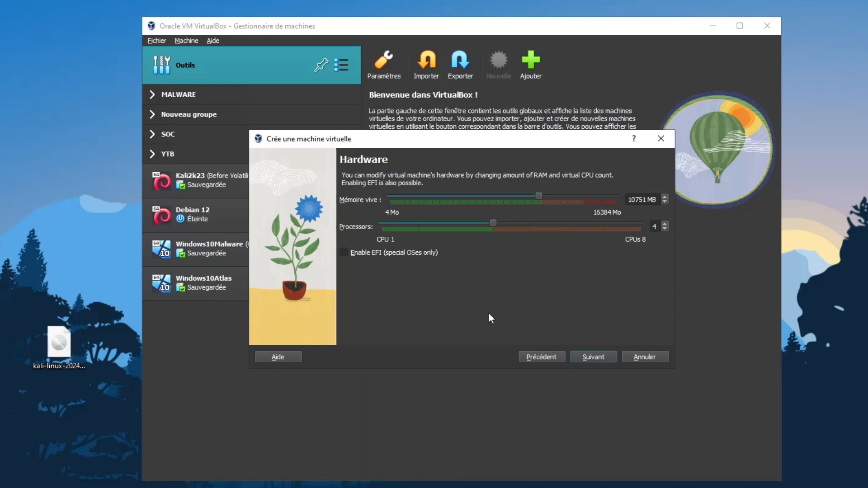
click(588, 356)
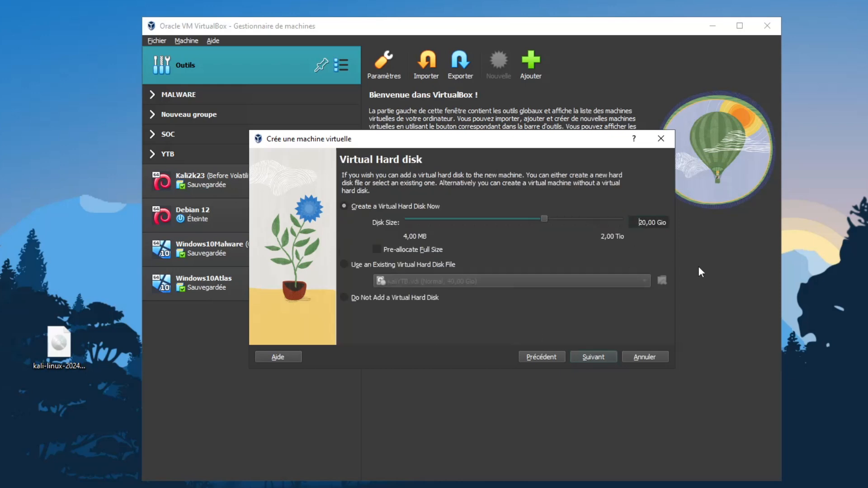
key(BackSpace)
key(BackSpace)
text(40)
Step: Finish creating Kali_YTB and mount the Kali installer ISO in its optical drive
click(597, 355)
click(596, 355)
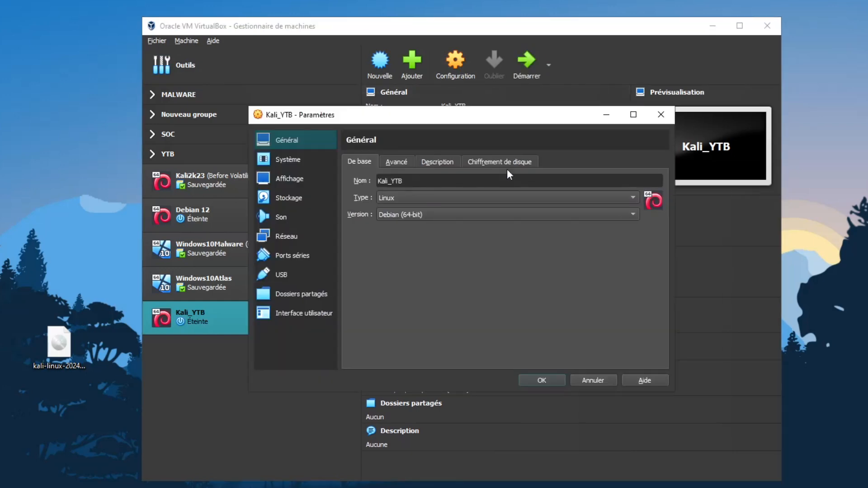
click(298, 201)
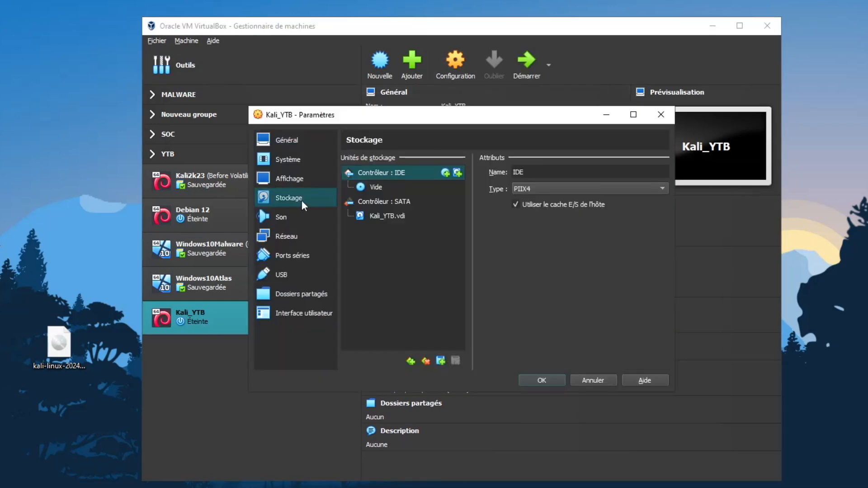
click(371, 185)
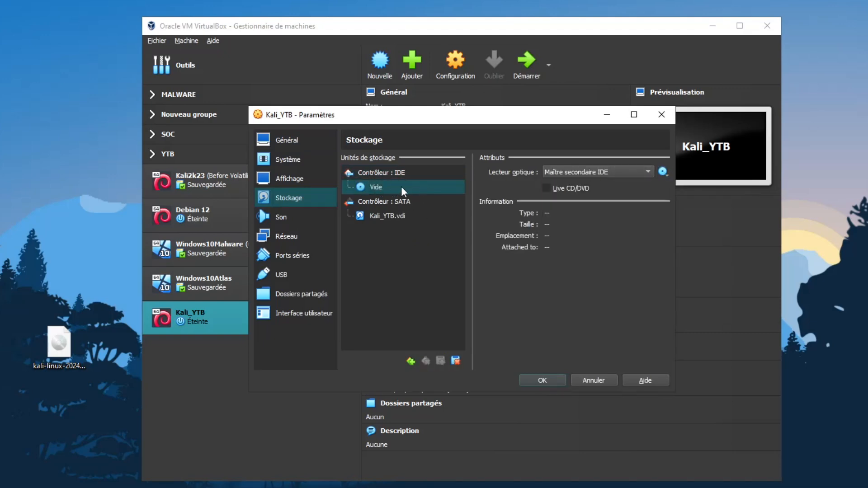
click(663, 172)
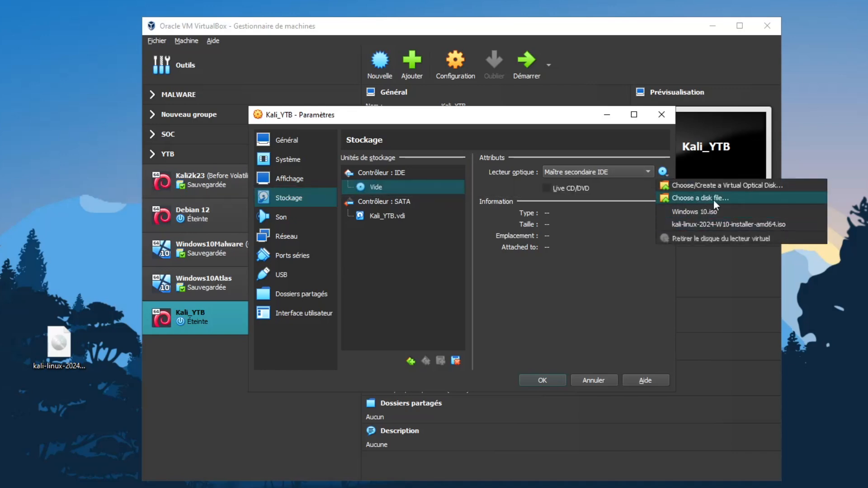
click(705, 224)
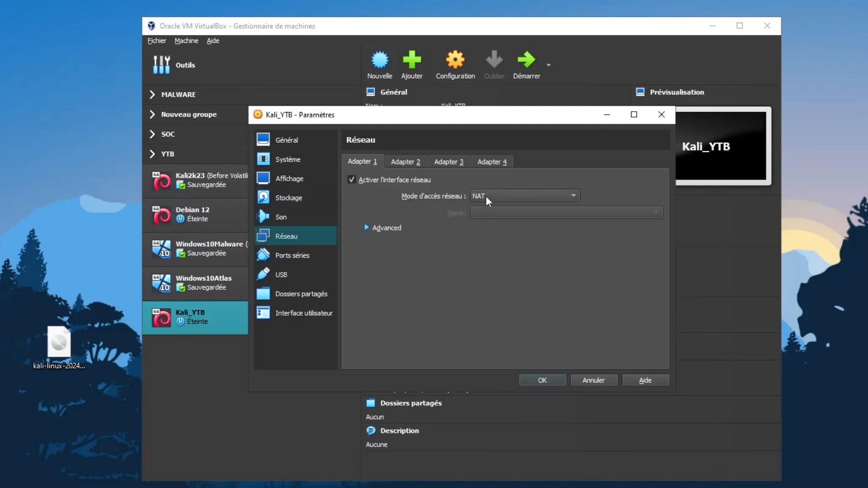
Step: Set the network adapter to bridged access, promiscuous mode Allow All, new MAC, and save
click(488, 202)
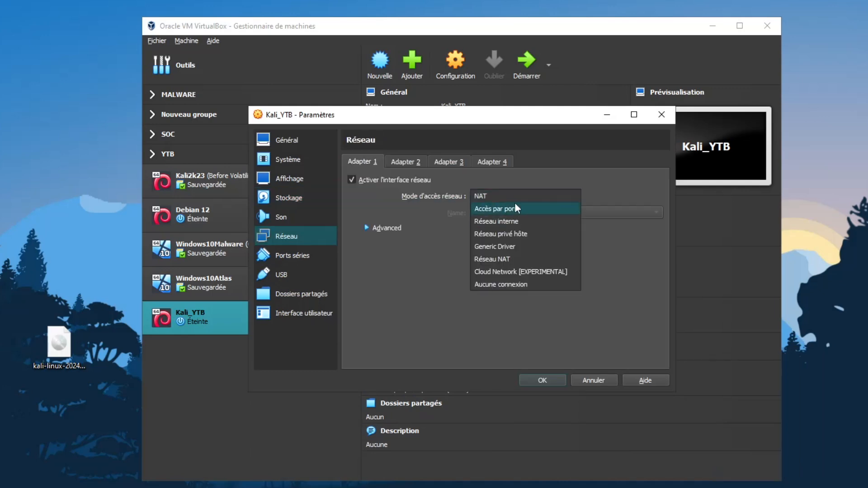
click(515, 208)
click(383, 228)
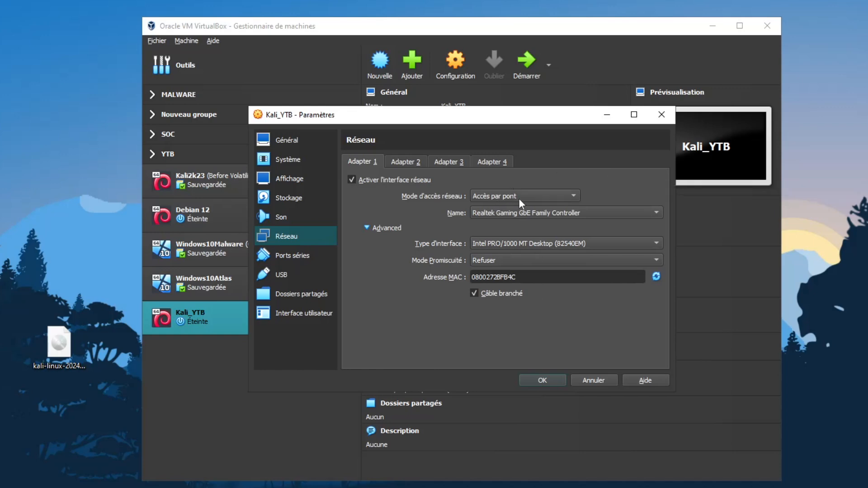
click(501, 256)
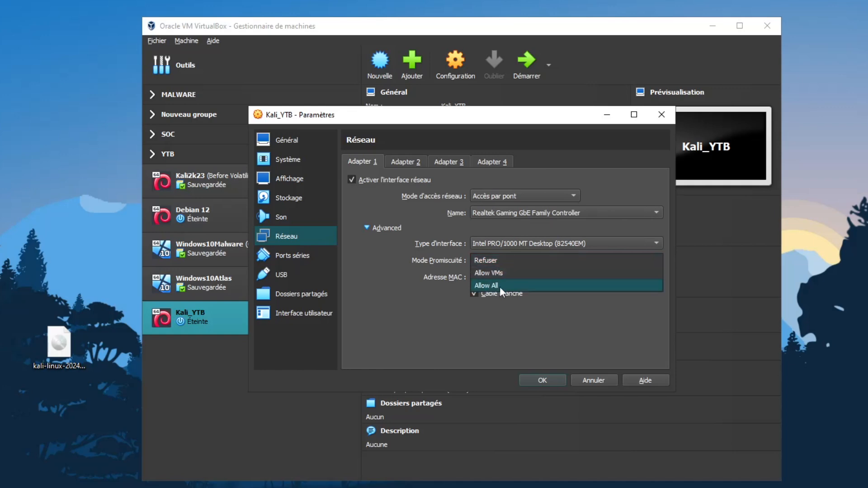
click(500, 286)
click(654, 276)
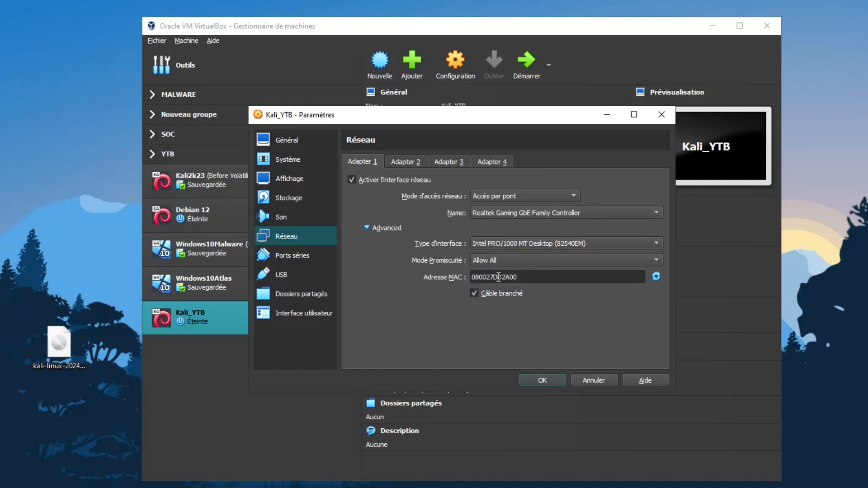
key(Return)
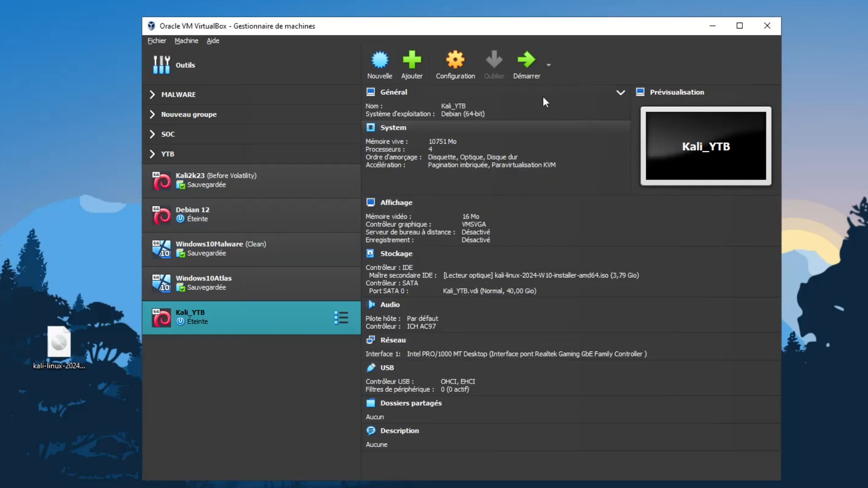
Step: Boot Kali_YTB and choose French as the installer language and France as the location
click(532, 63)
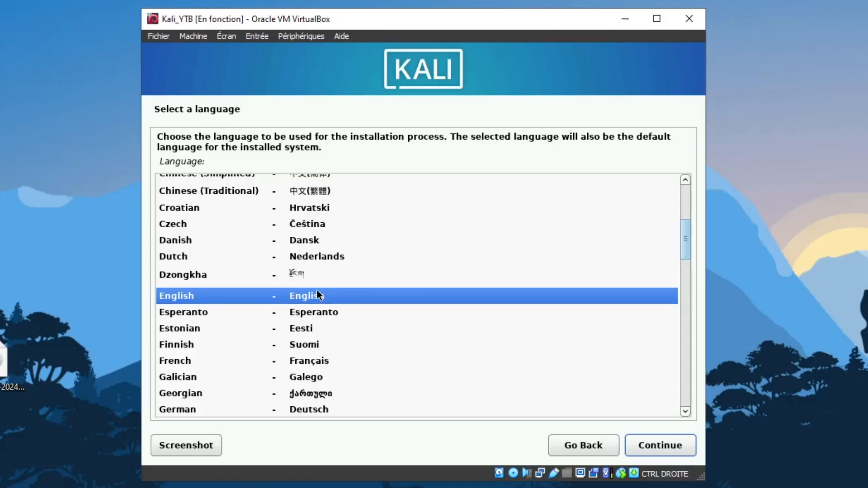
key(Down)
key(Down)
key(Down)
key(Down)
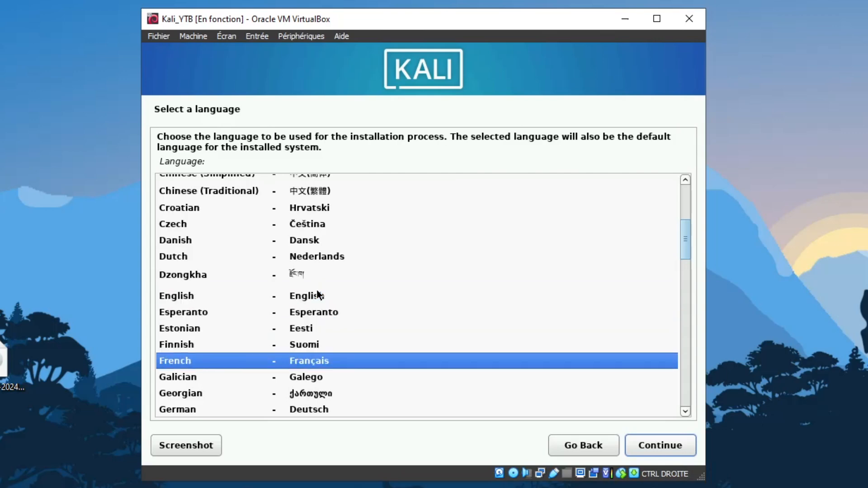
click(661, 448)
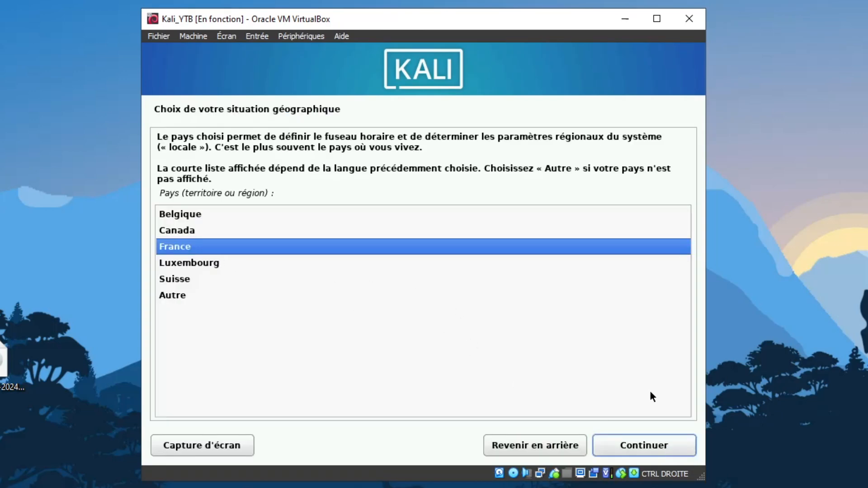
click(654, 447)
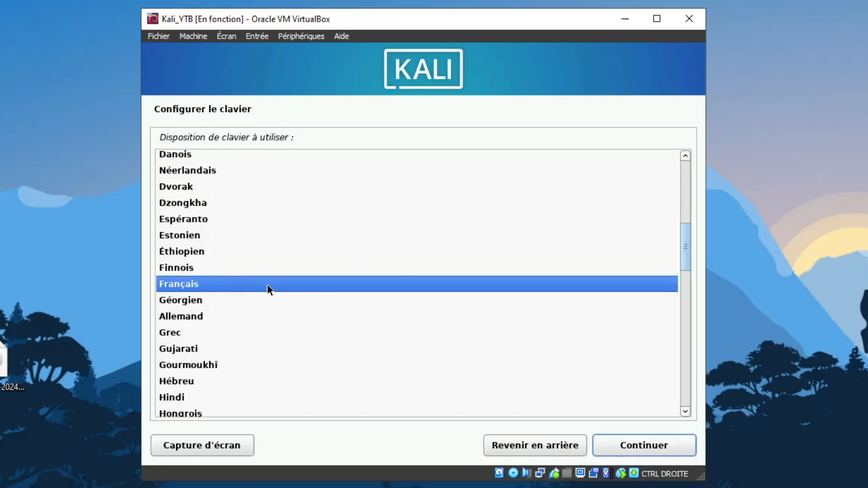
Step: Accept the Français keyboard layout and clear the pre-filled hostname pc-88
click(644, 444)
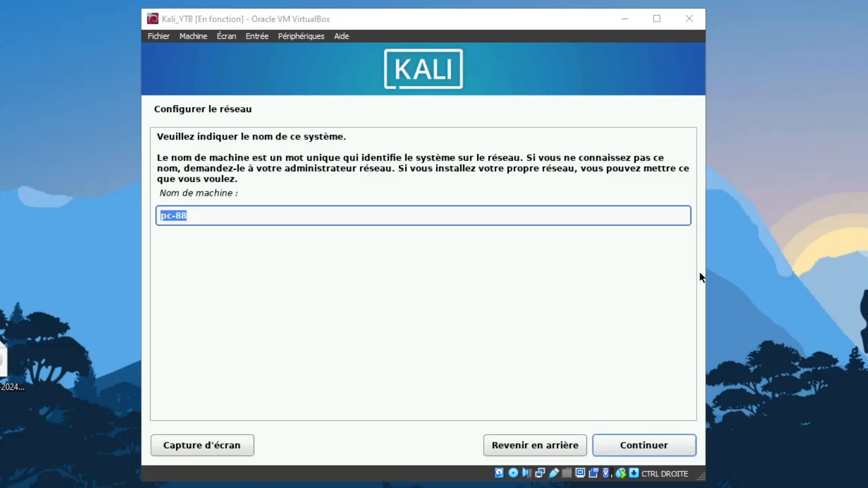
click(244, 215)
click(244, 214)
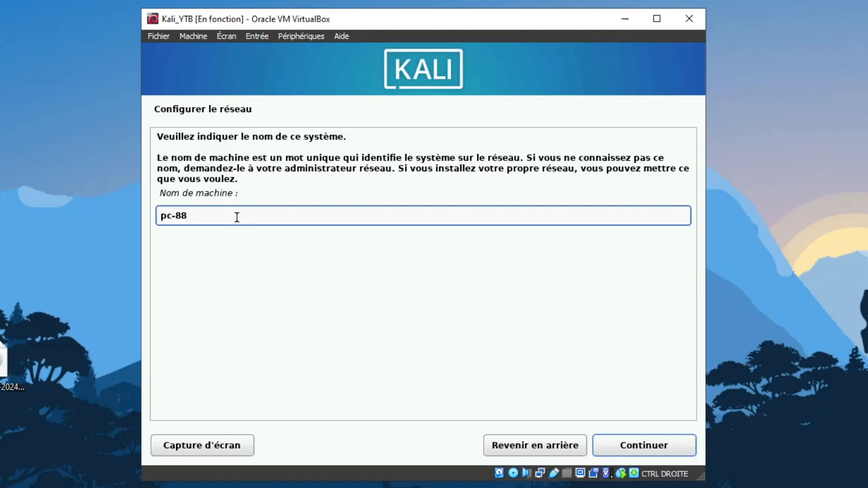
key(ctrl+a)
key(BackSpace)
Step: Enter KaliLinux as the hostname and accept the default domain home
text(KAliLi,u)
key(BackSpace)
key(BackSpace)
key(BackSpace)
key(BackSpace)
key(BackSpace)
key(BackSpace)
key(BackSpace)
text(aliLik)
key(BackSpace)
text(nux)
click(628, 451)
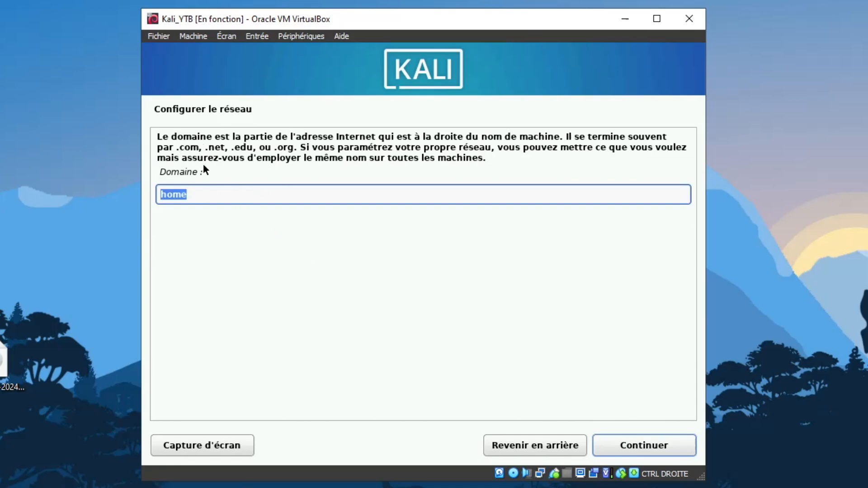
click(629, 452)
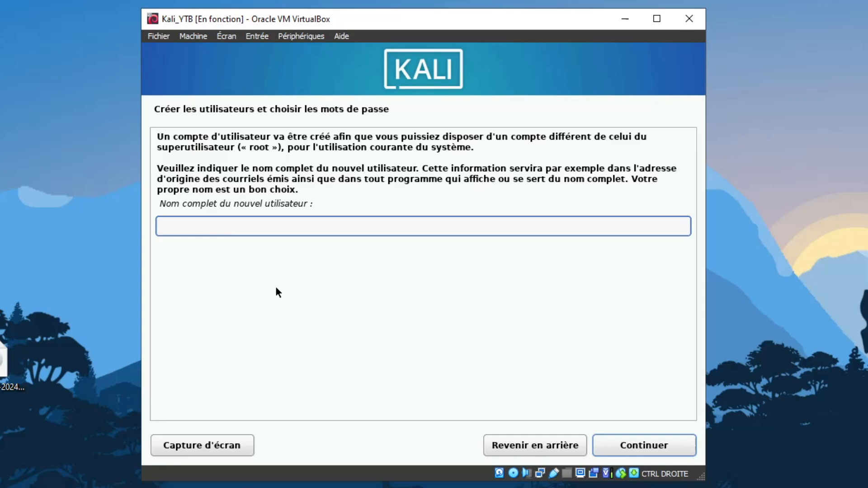
Step: Enter the user's full name, accept the suggested login, and set and confirm the password
text(kyzaro)
click(626, 448)
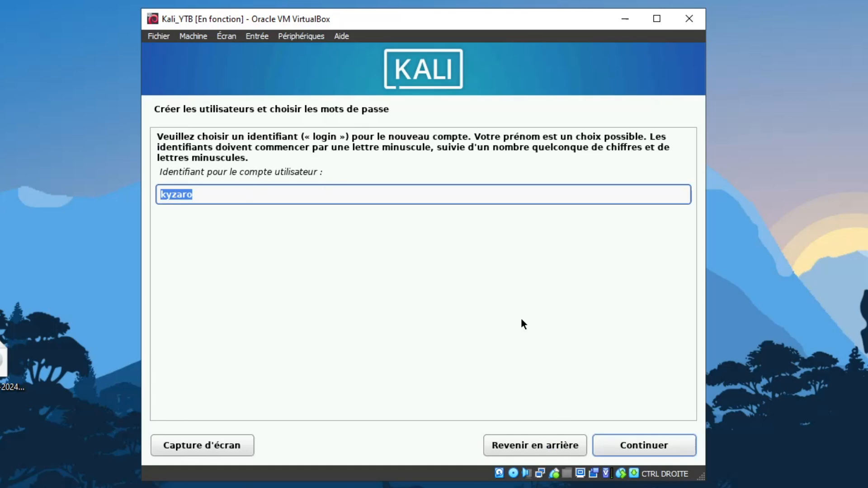
click(651, 446)
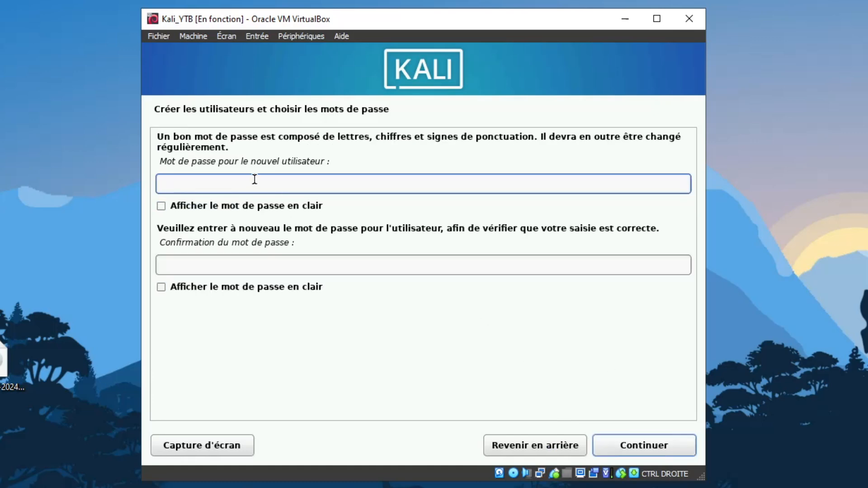
text(●●●●●●)
key(Tab)
key(Tab)
text(●●●●●●)
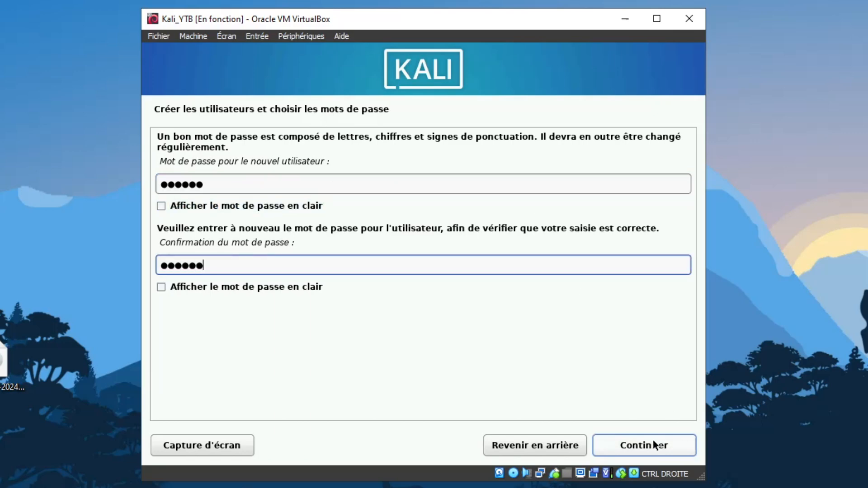
click(641, 445)
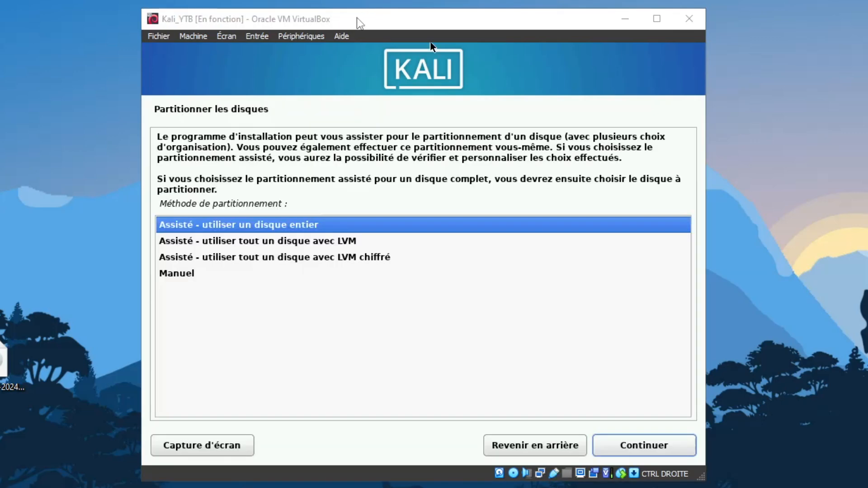
Step: Choose guided partitioning of the entire disk and select the 42.9 GB virtual disk
drag(359, 23, 355, 21)
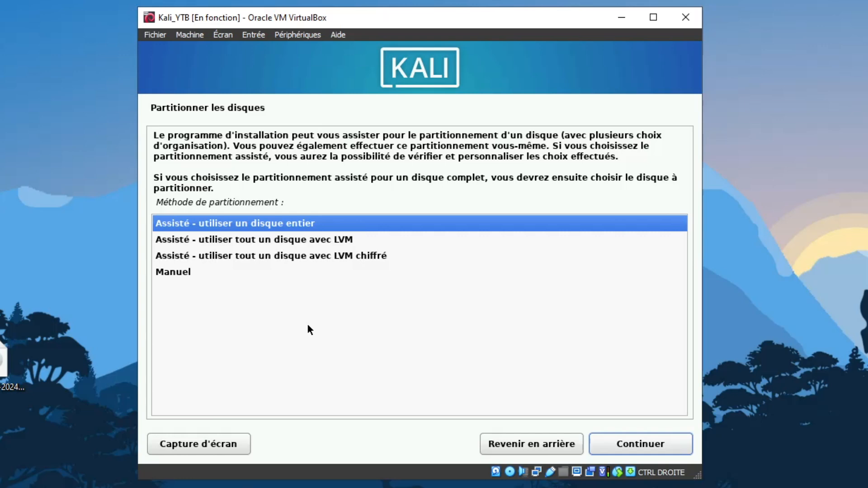
key(Down)
key(Down)
key(Down)
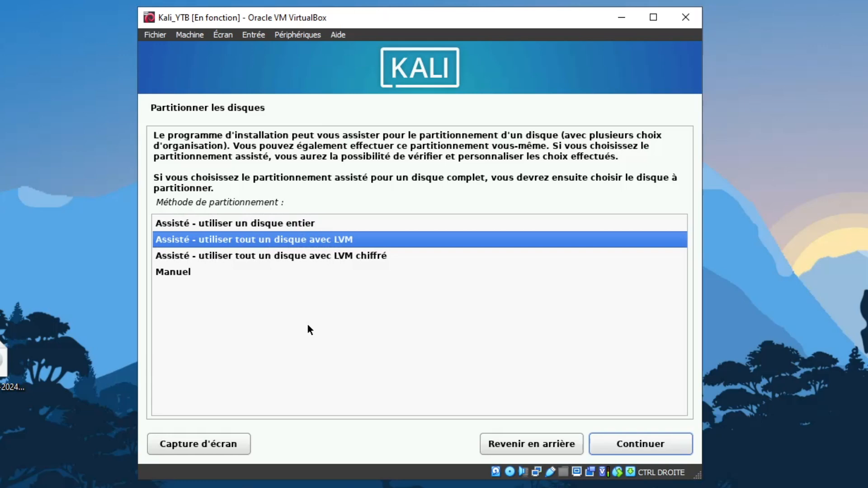
key(Up)
key(Up)
key(Up)
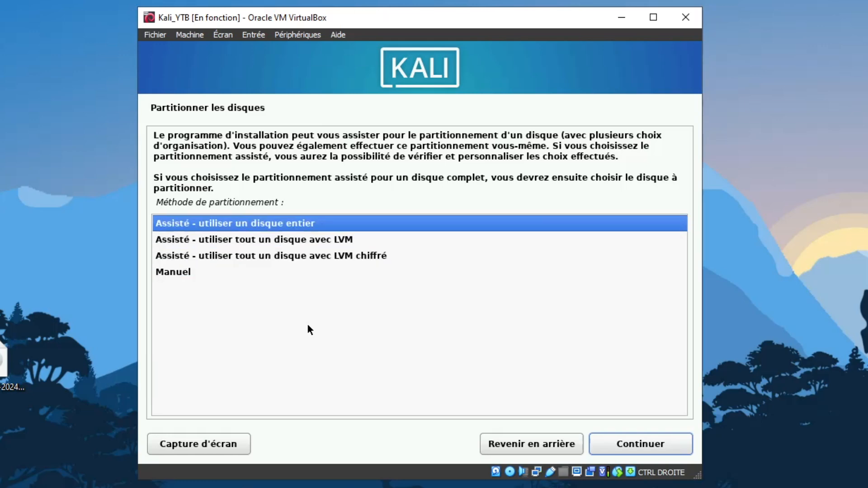
key(Return)
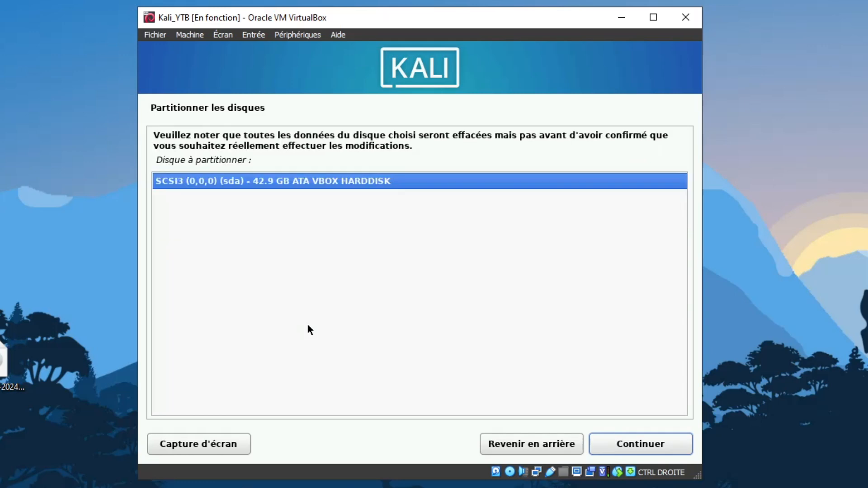
key(Return)
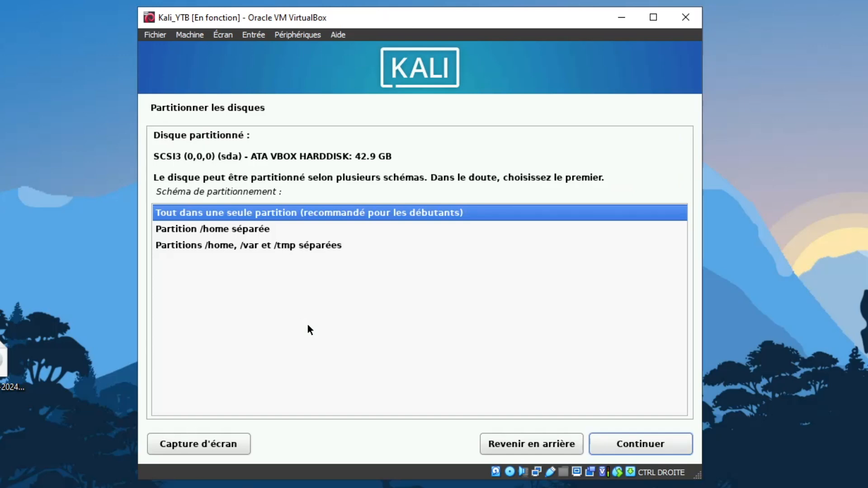
Step: Put all files in one partition, finish partitioning and confirm writing changes to disk
key(Down)
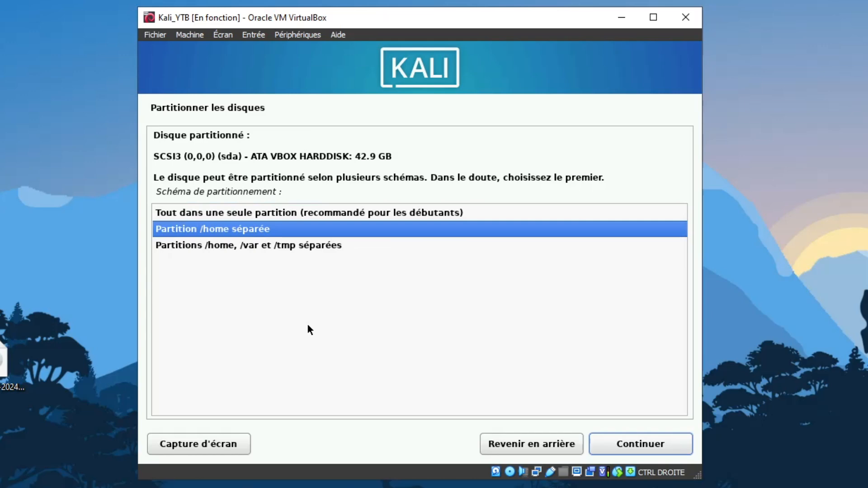
key(Down)
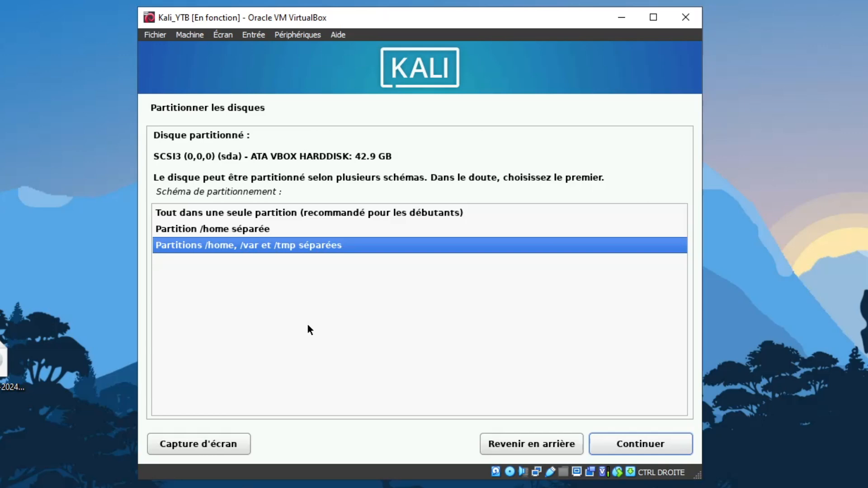
key(Up)
key(Up)
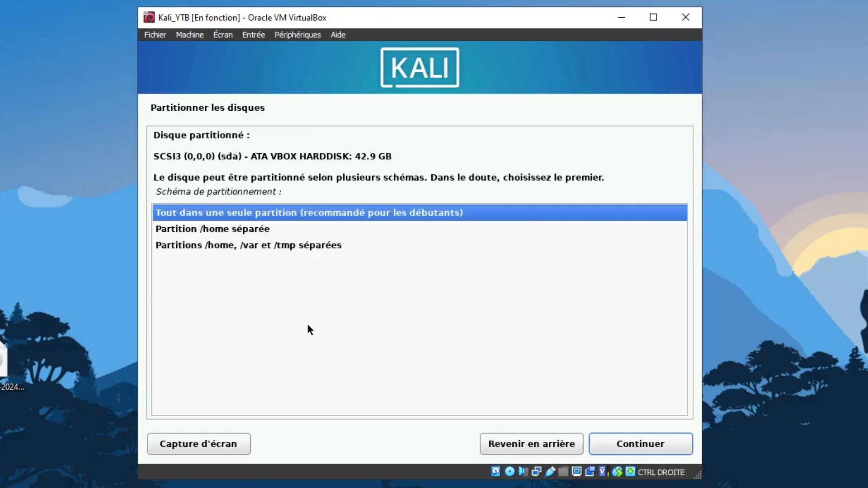
key(Return)
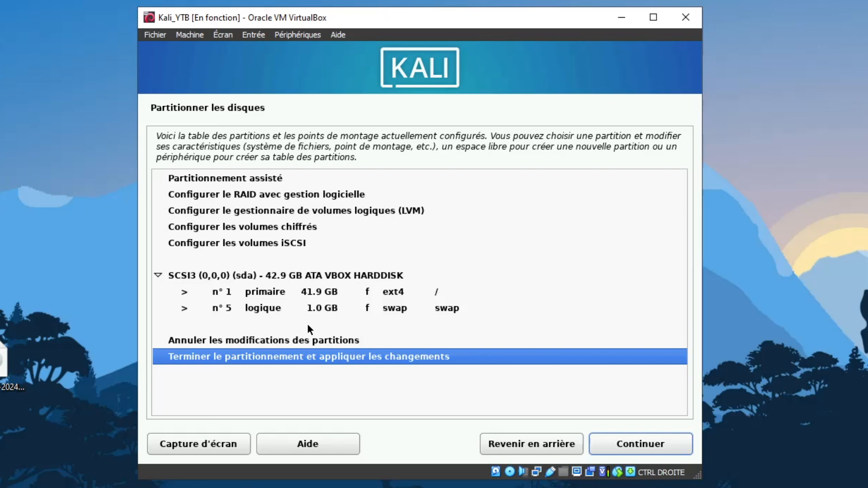
key(Return)
key(Down)
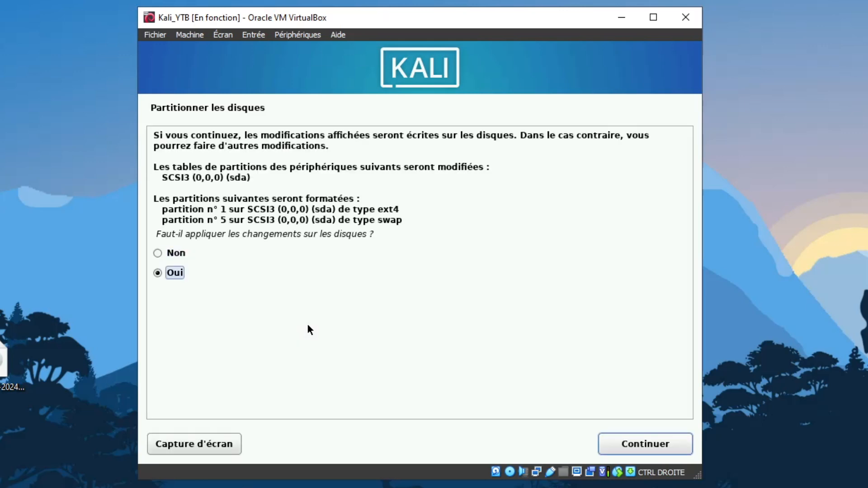
key(Return)
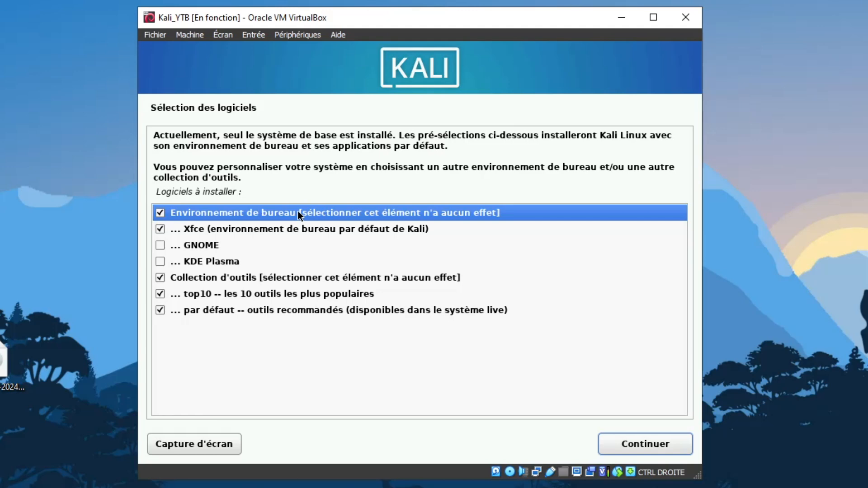
Step: Uncheck the desktop environment group and the tools collection rows in software selection
key(space)
key(Down)
key(Down)
key(Up)
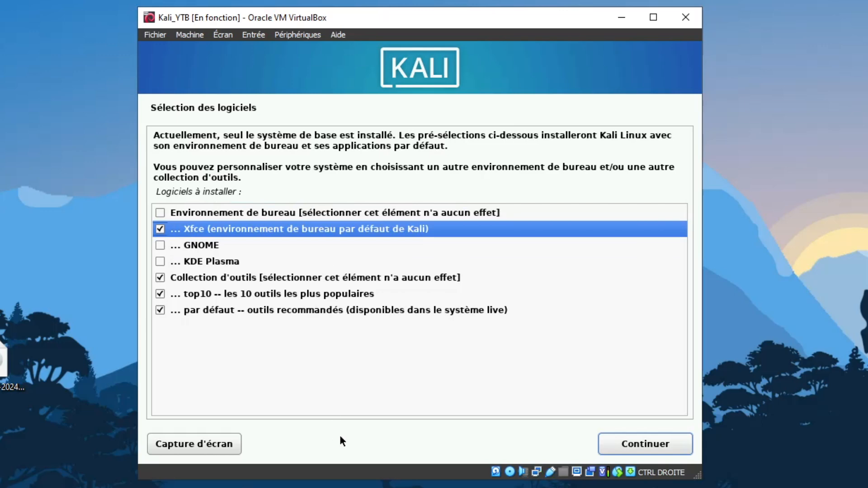
key(Down)
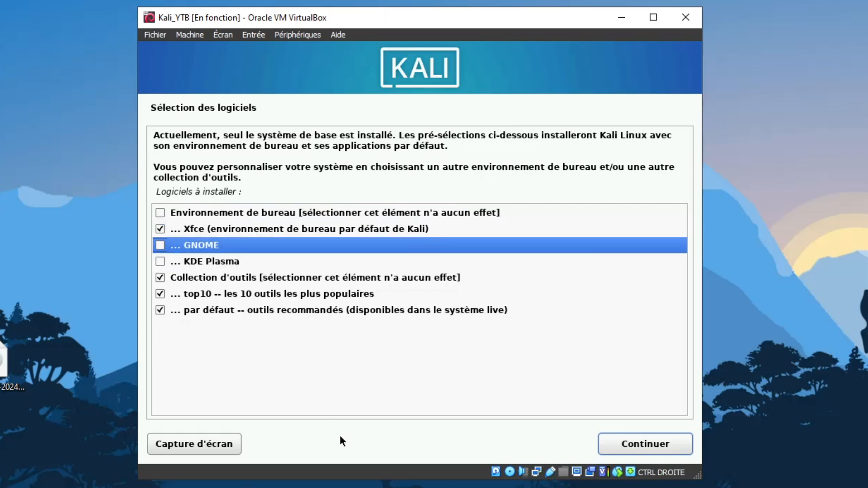
key(Down)
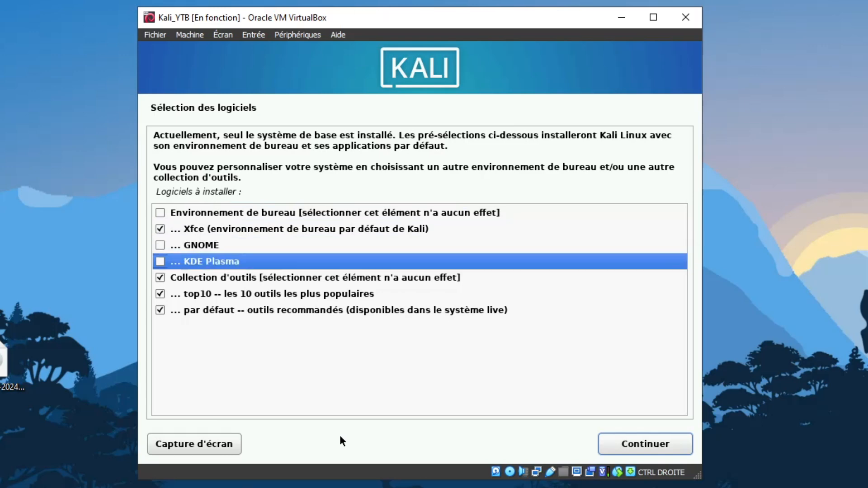
key(Up)
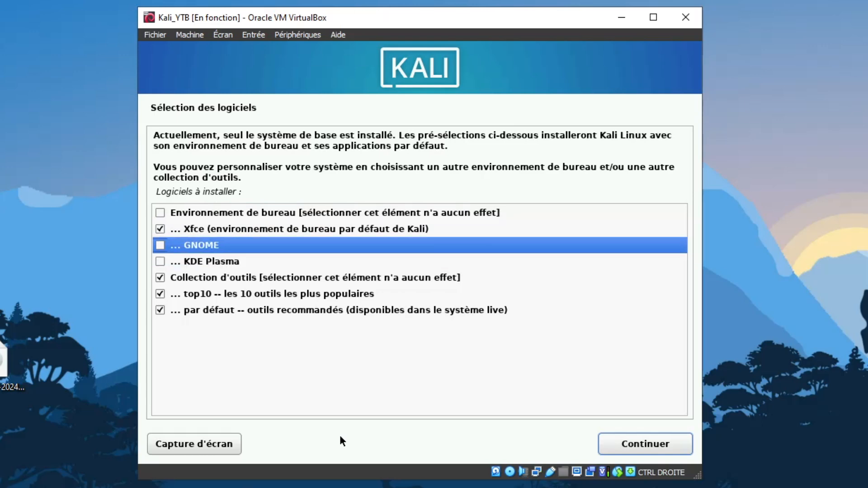
key(Down)
key(Down)
key(space)
Step: Deselect the top10 and default tool sets, keeping only Xfce, and start the installation
key(Down)
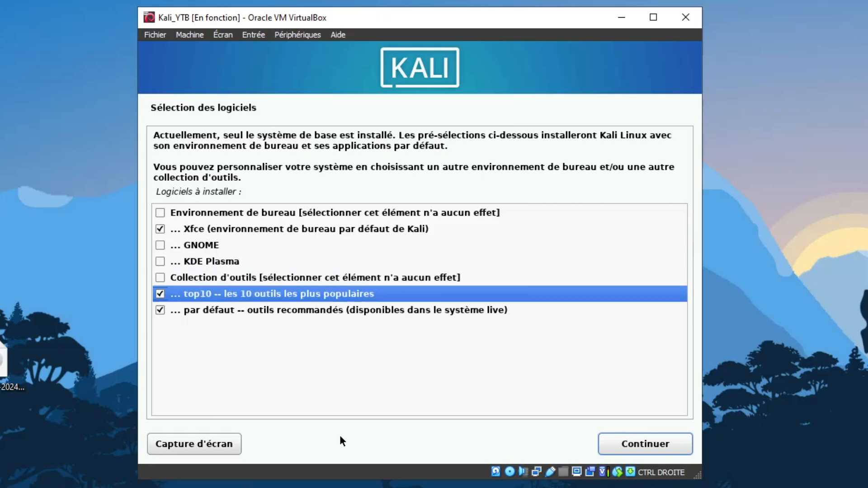
key(space)
key(Down)
key(space)
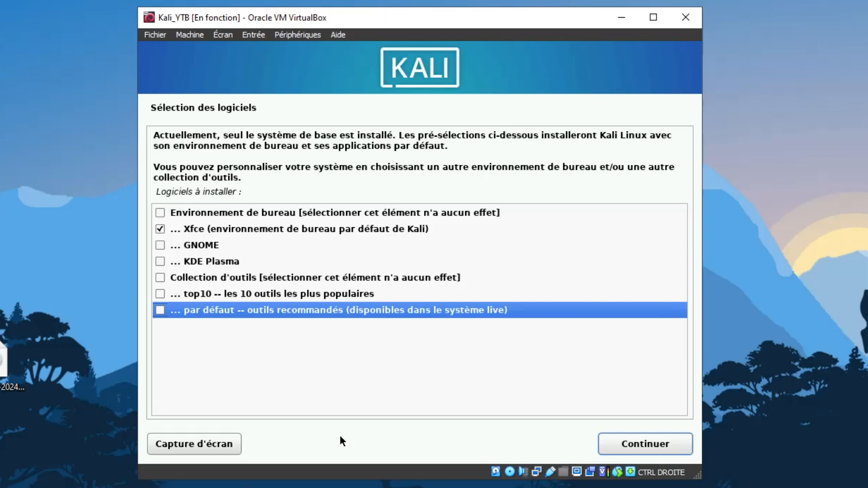
key(Up)
key(Up)
key(Up)
key(Up)
key(Up)
key(Up)
key(Down)
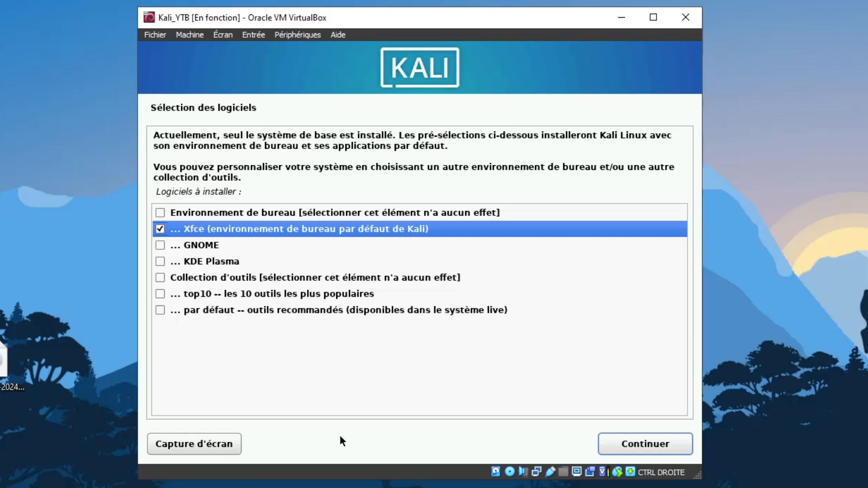
click(612, 446)
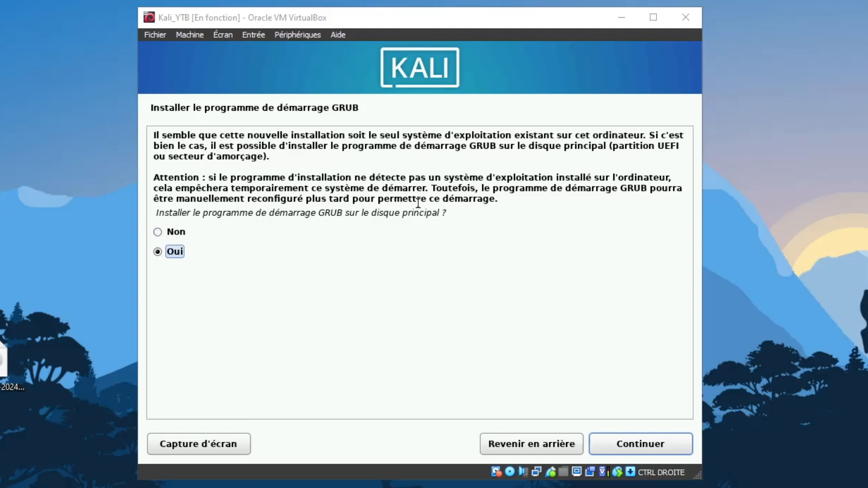
Step: Install GRUB on /dev/sda, finish the Kali installation and reboot the VM
click(629, 440)
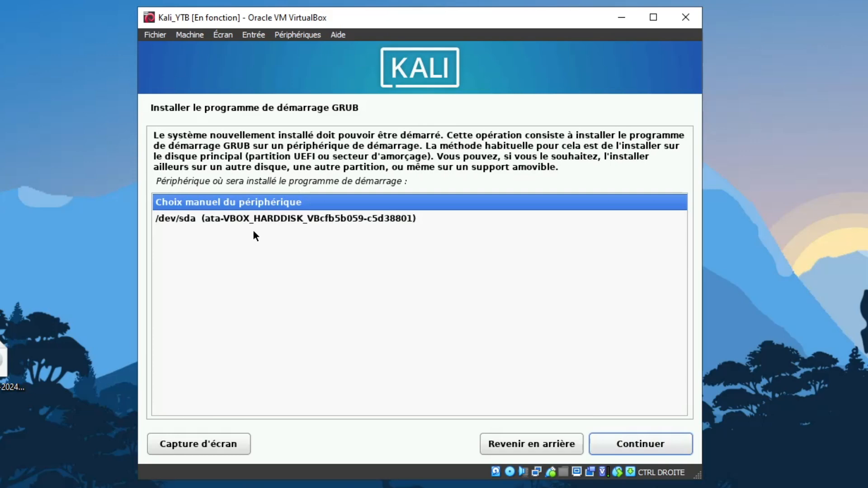
click(244, 219)
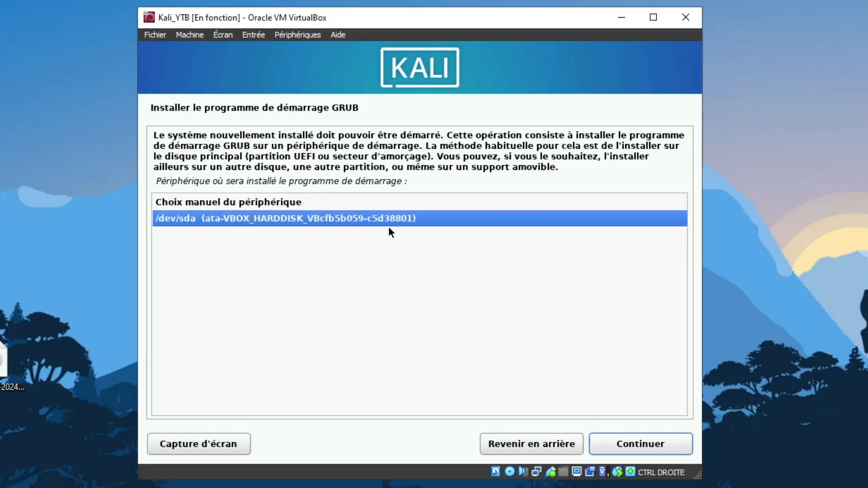
click(632, 438)
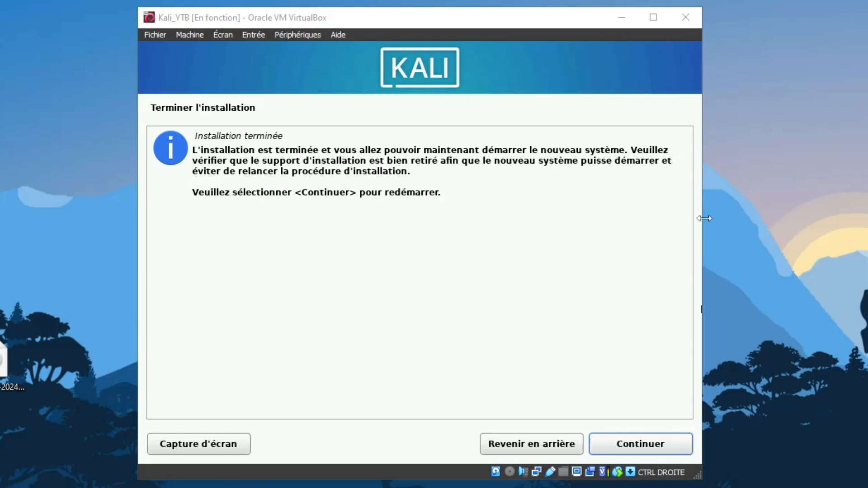
click(623, 448)
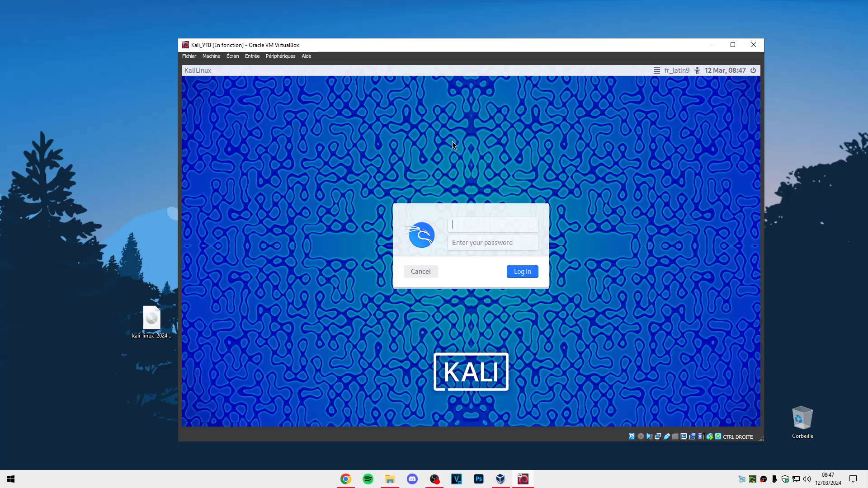
Step: Log in at the Kali login screen with the user's username and password
key(Tab)
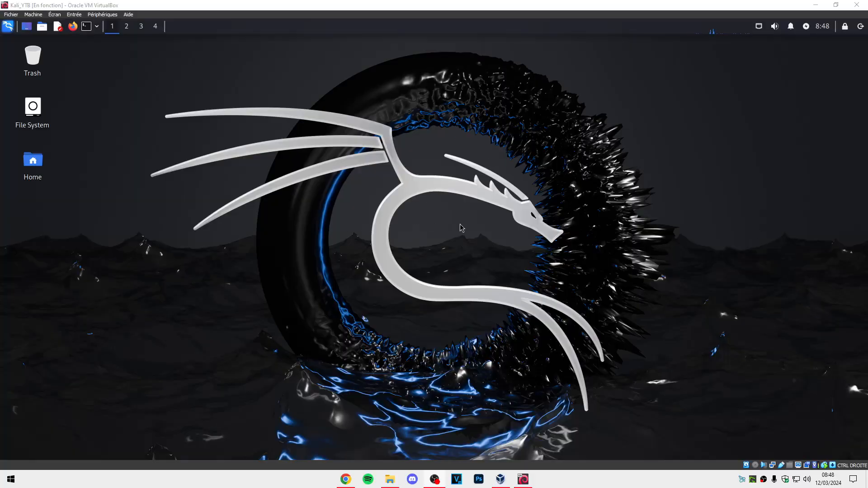
Step: Set the desktop background to the dark Kali dragon logo wallpaper via Desktop Settings
right_click(449, 234)
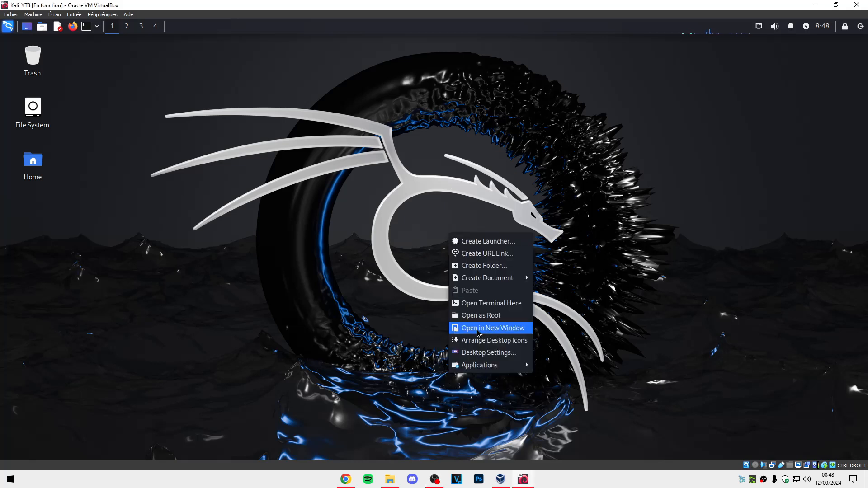
click(494, 357)
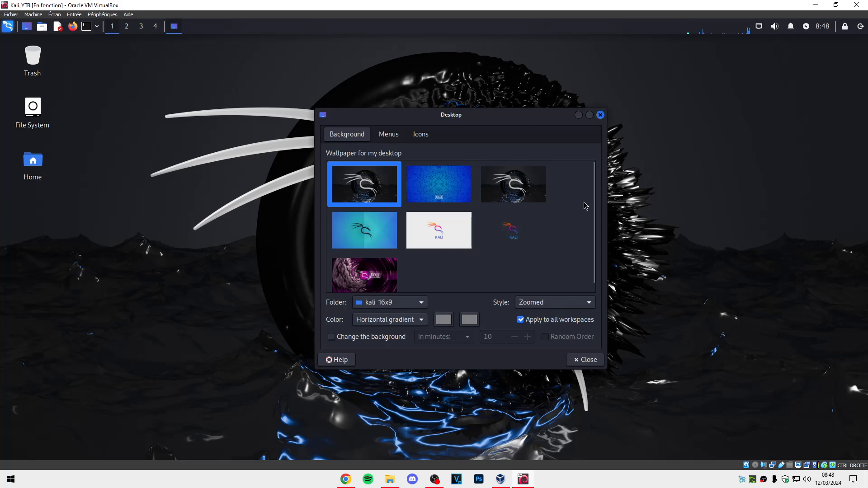
click(506, 232)
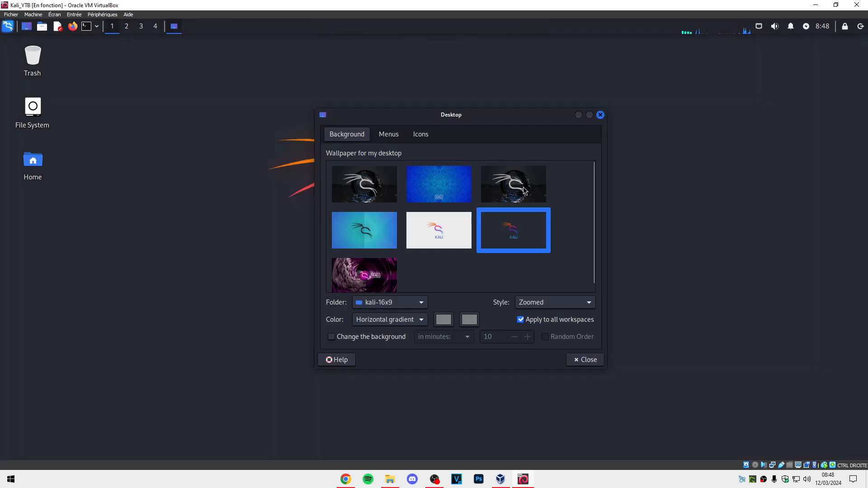
drag(472, 119, 702, 106)
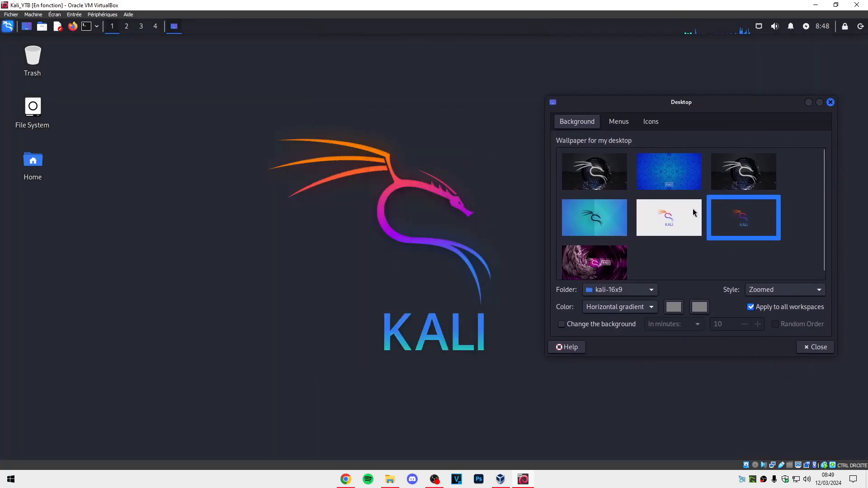
click(676, 211)
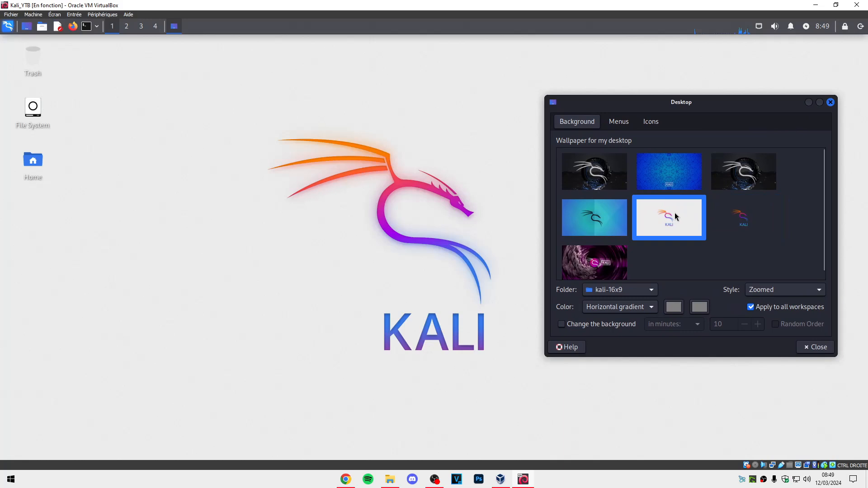
click(604, 224)
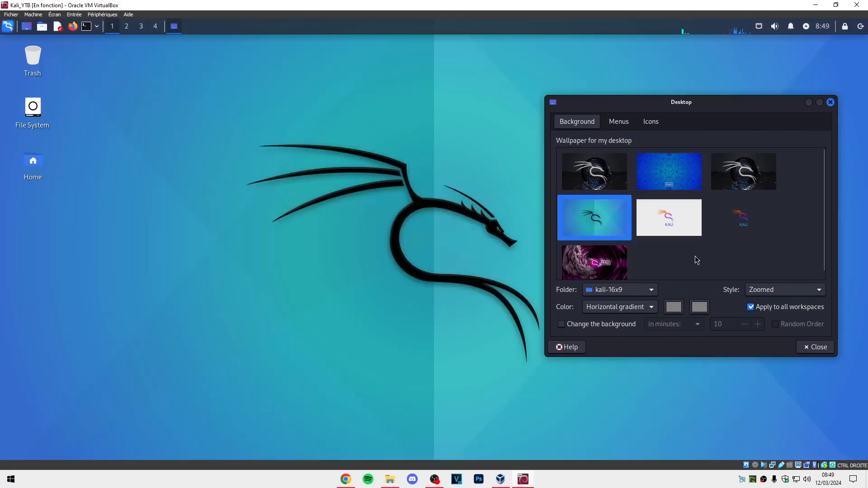
click(738, 217)
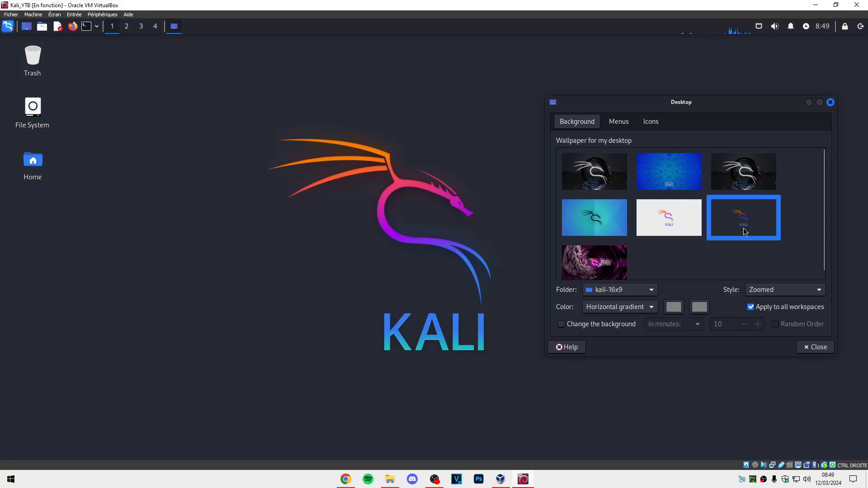
click(816, 347)
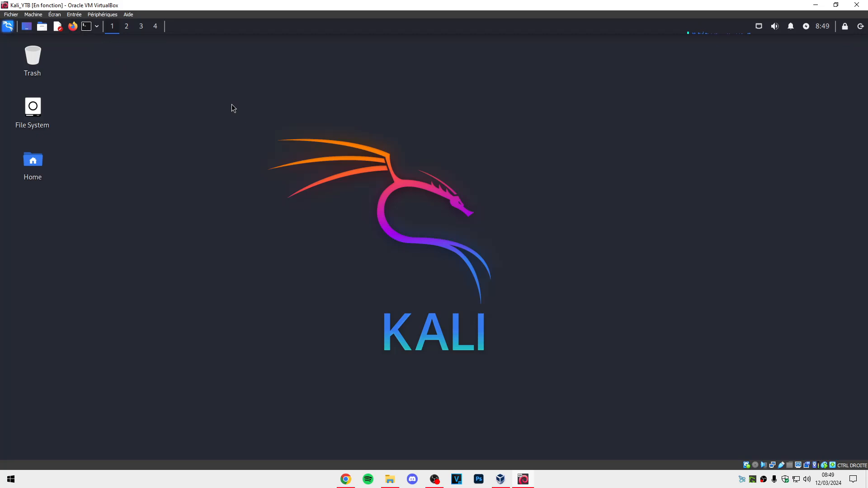
Step: Open a terminal, reposition and enlarge it, and zoom the text twice
key(ctrl+alt+t)
drag(238, 70, 340, 97)
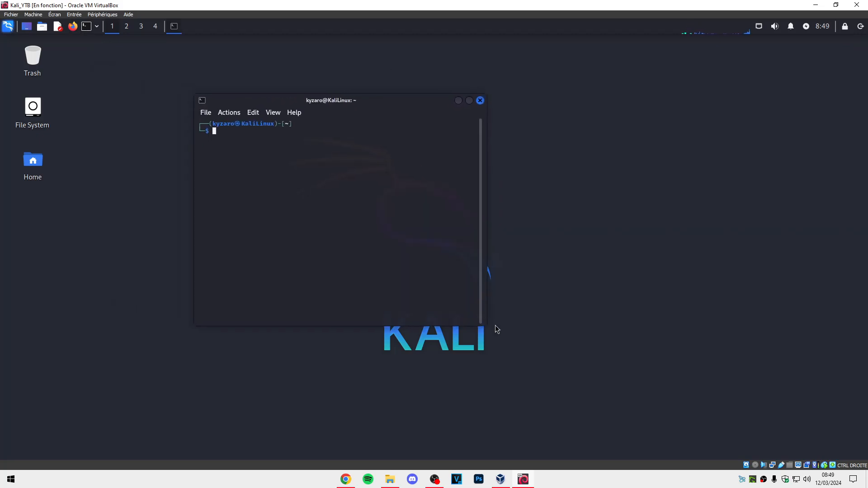
drag(485, 332, 618, 396)
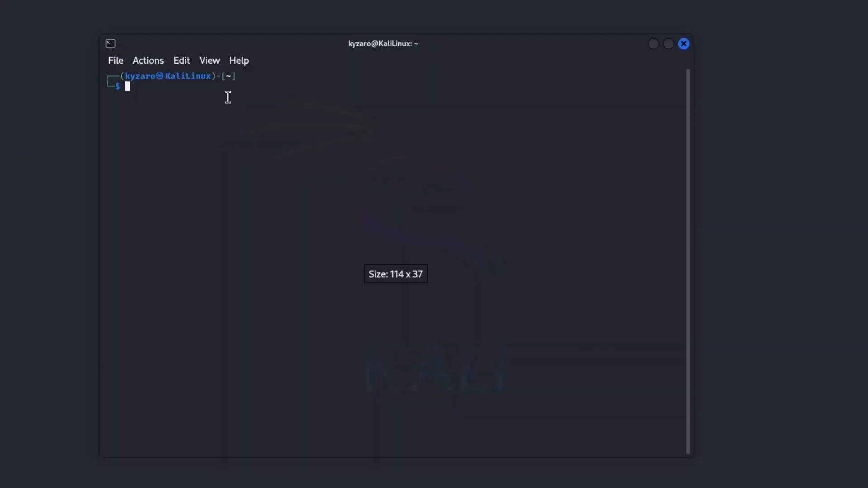
right_click(221, 114)
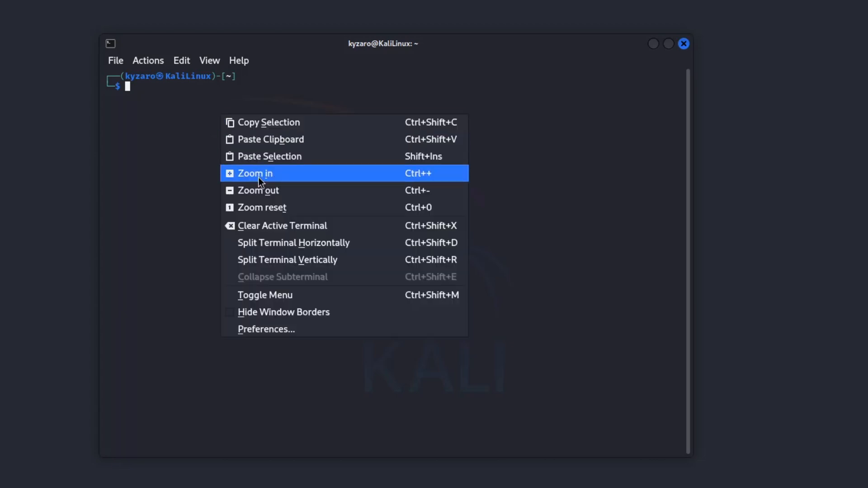
click(258, 176)
right_click(205, 135)
click(250, 195)
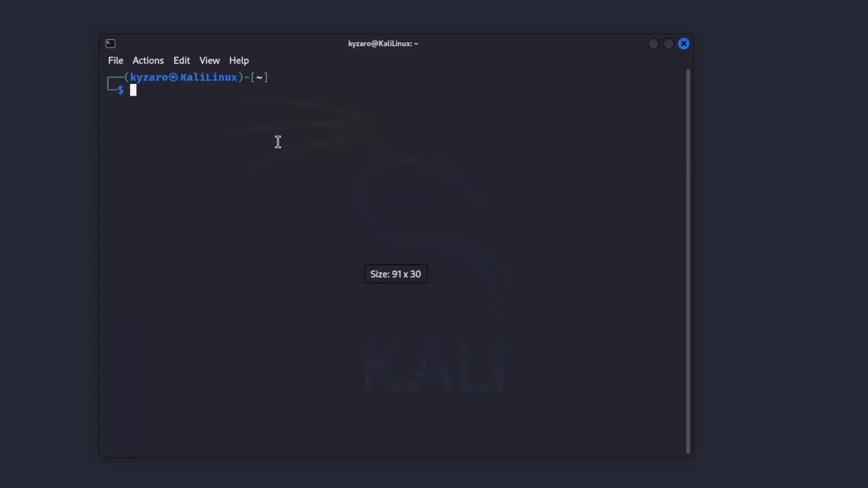
Step: Become root with sudo su, entering the user's password
text(sudo su)
key(Return)
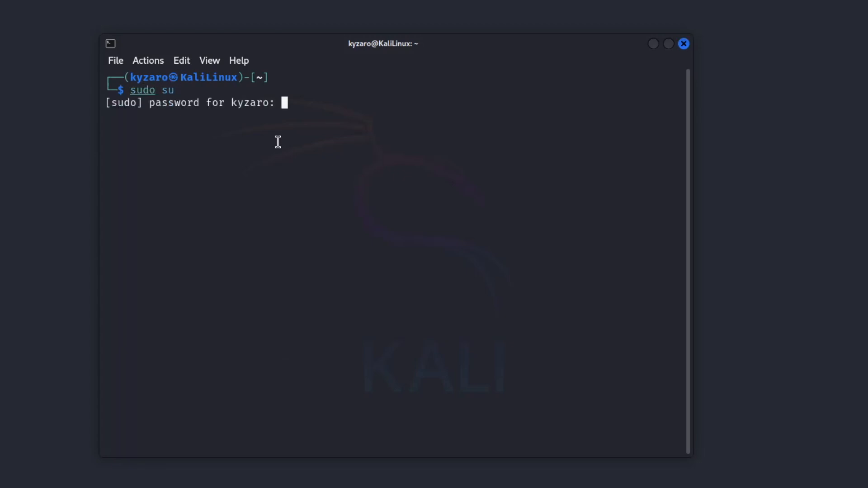
key(Return)
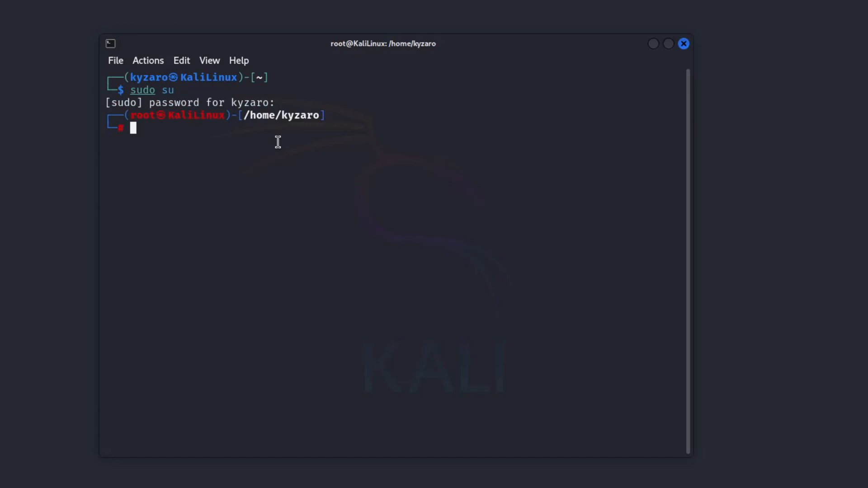
Step: Set a new root password with passwd and check the success message
text(passws)
key(BackSpace)
text(d)
key(Return)
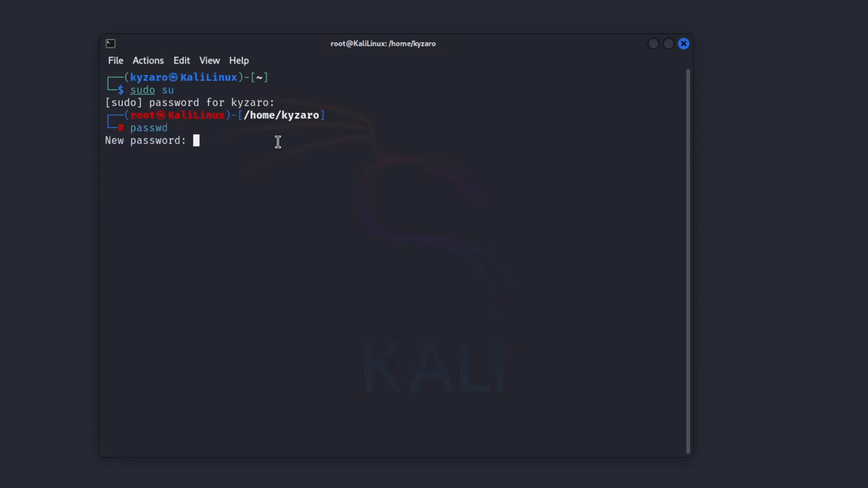
key(Return)
key(Return)
drag(347, 168, 101, 164)
click(239, 155)
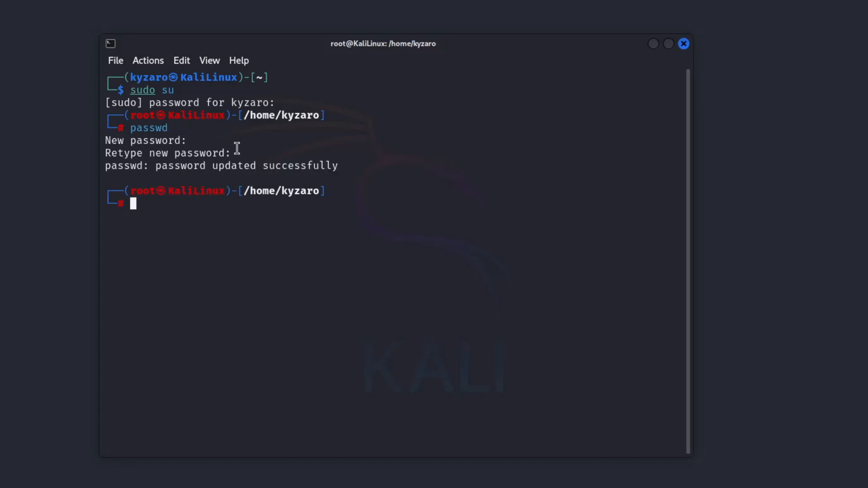
drag(237, 152, 71, 140)
click(170, 194)
Step: Exit the root shell, then switch back with su root using the new password
text(exit)
key(Return)
text(su root)
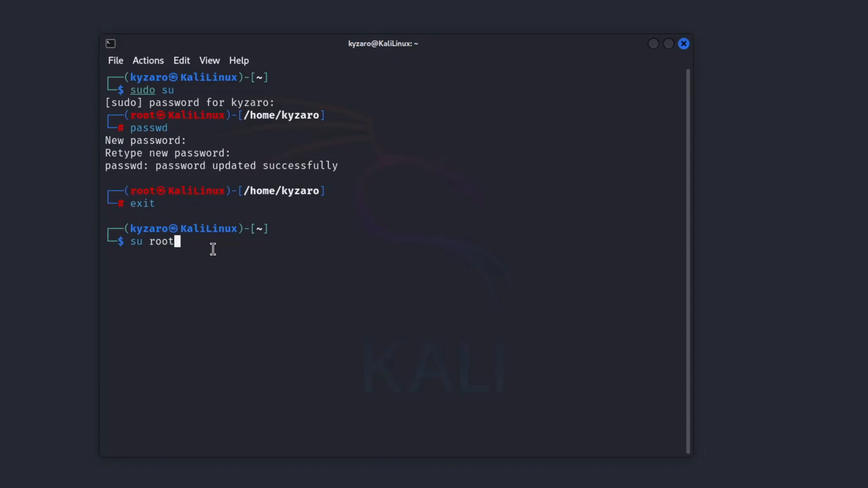
key(Return)
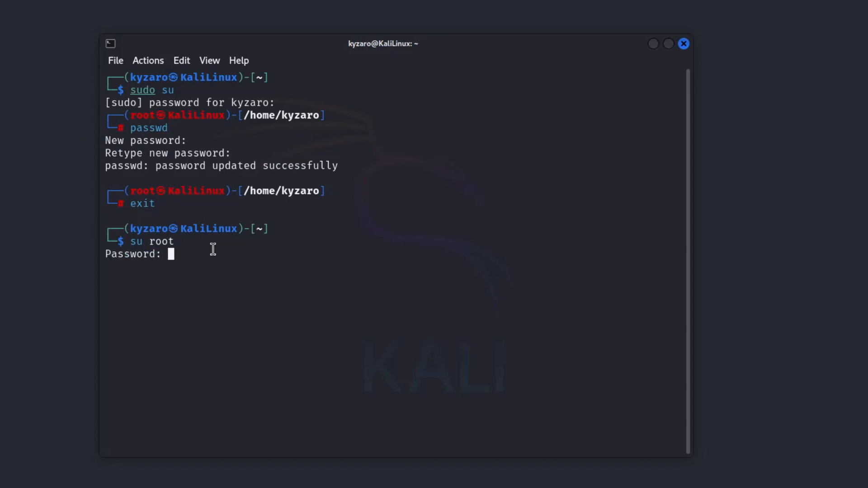
key(Return)
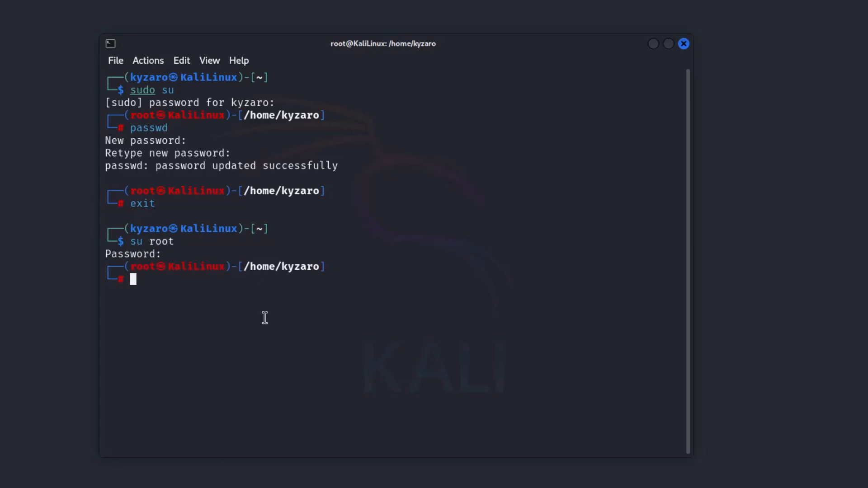
Step: Compare the user and root prompts, then clear the terminal screen
drag(269, 229, 125, 229)
click(191, 305)
drag(130, 266, 323, 266)
click(192, 293)
text(clear)
key(Return)
Step: Run apt update && apt full-upgrade and confirm with y to install the upgrades
text(apt update && apt)
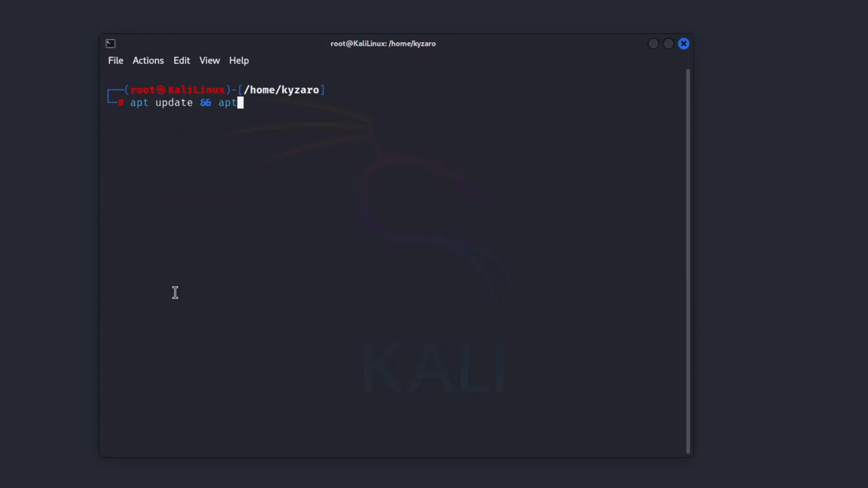
text( full-upgrade)
key(Return)
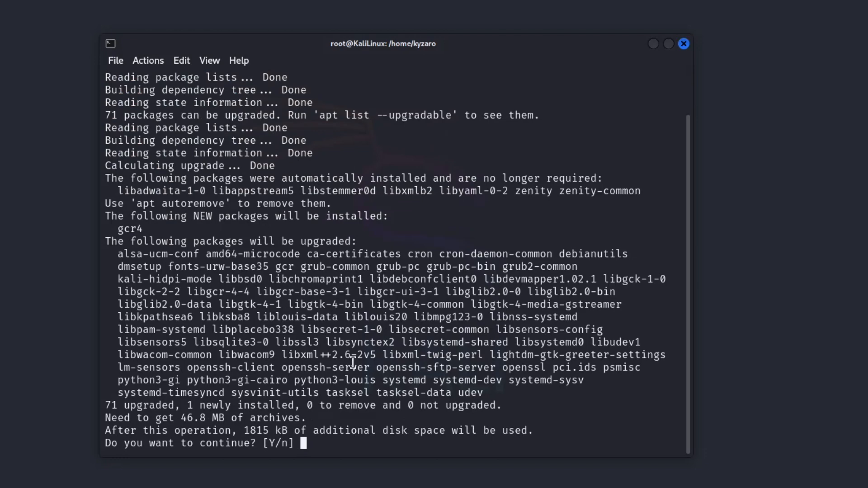
text(y)
key(Return)
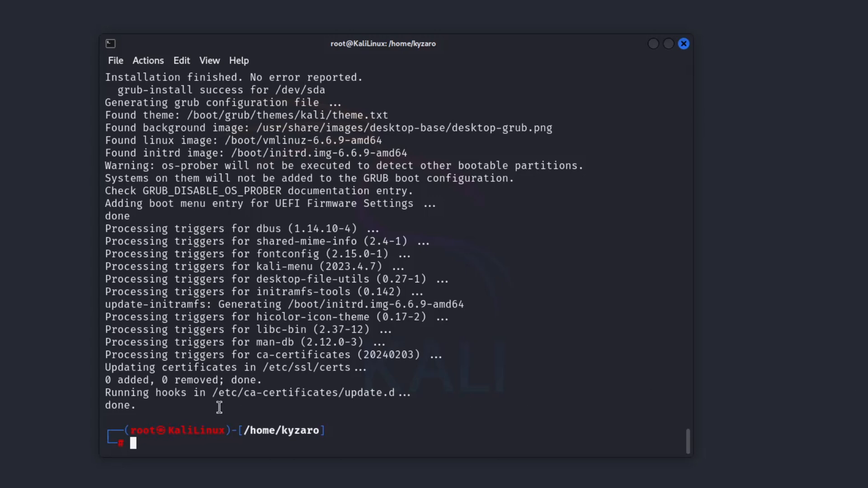
key(ctrl+shift+a)
scroll(182, 238, up, 8)
click(182, 238)
scroll(314, 313, down, 8)
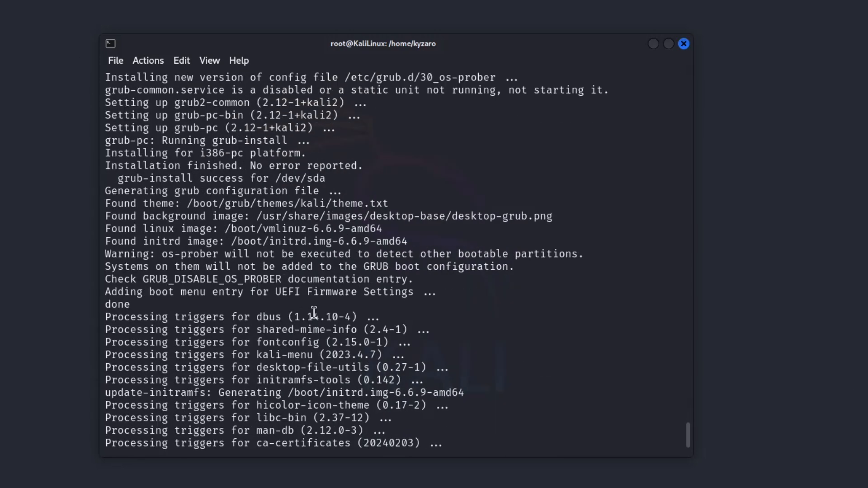